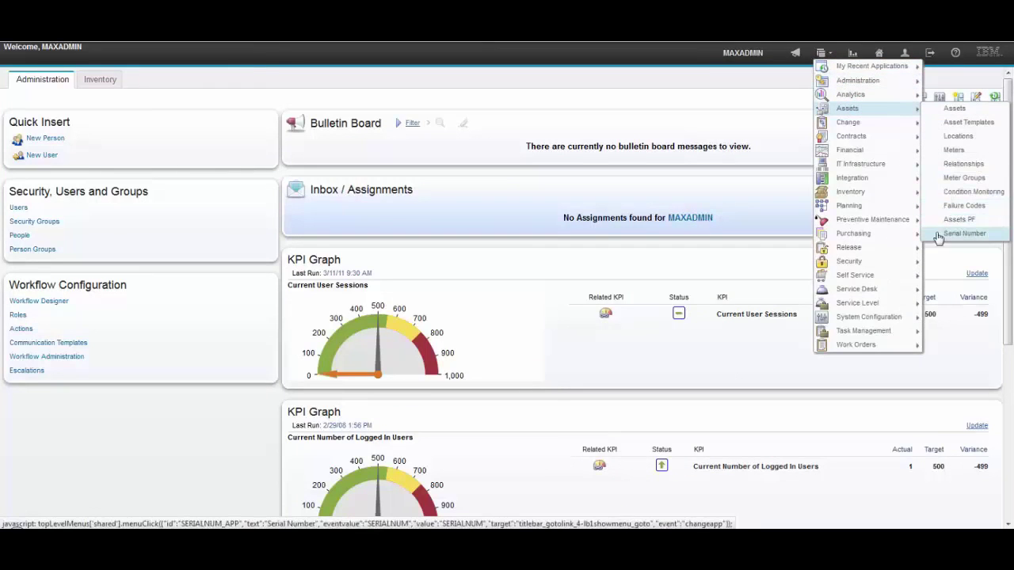
- Open the Serial Number application from the Assets menu
{"action": "left_click", "coordinate": [963, 233]}
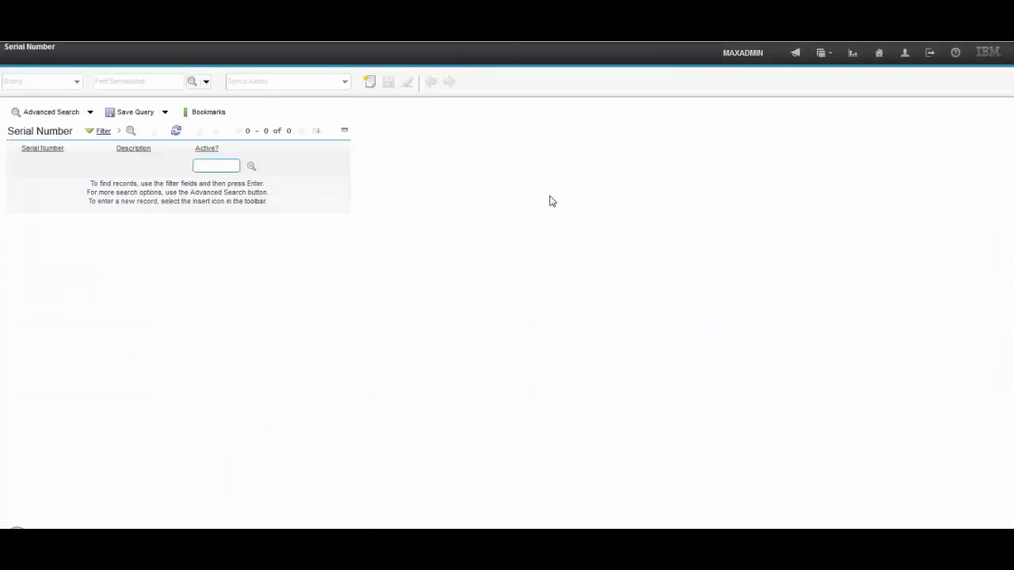
{"action": "key", "text": "Return"}
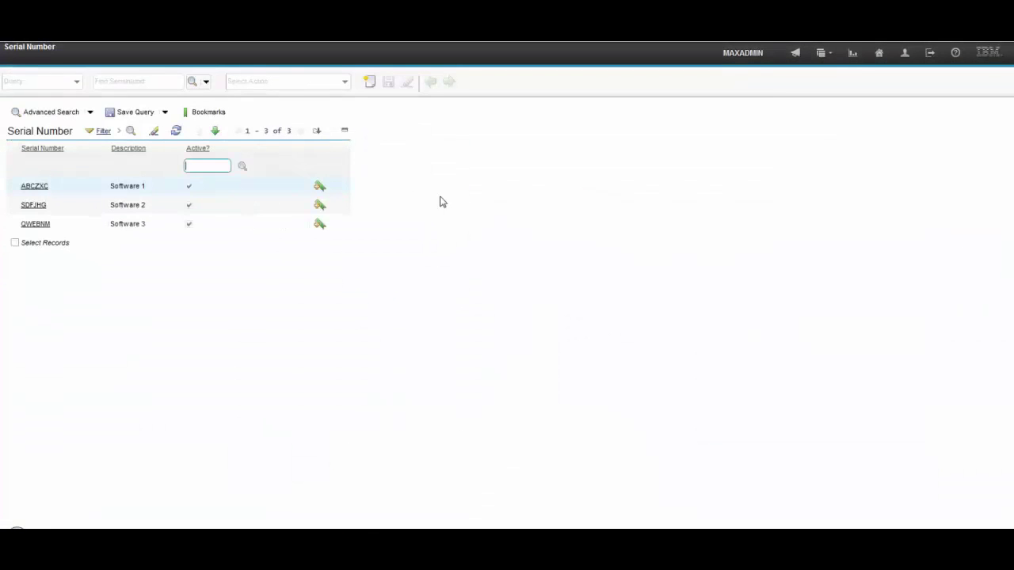
{"action": "left_click", "coordinate": [35, 188]}
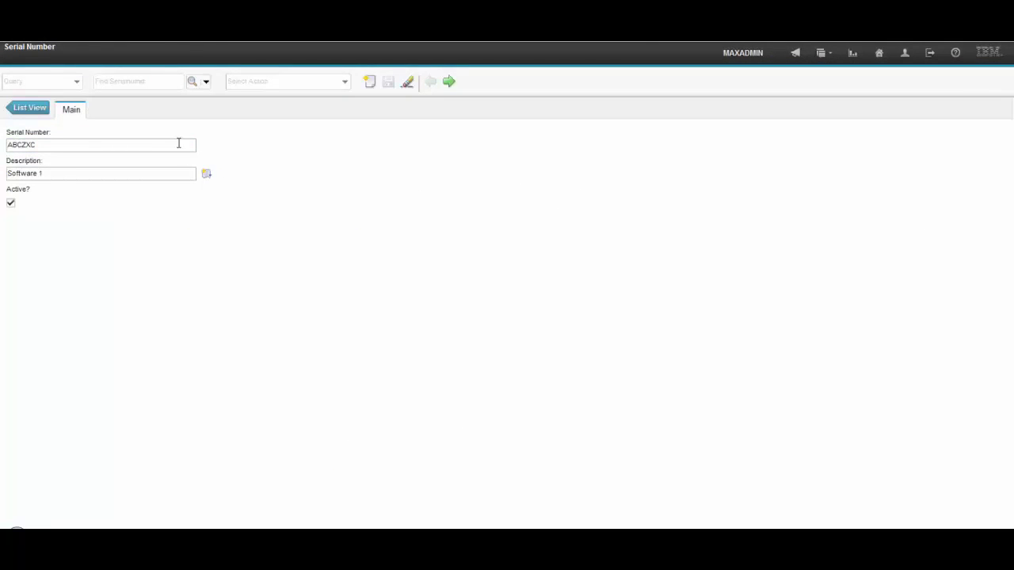
{"action": "left_click", "coordinate": [824, 62]}
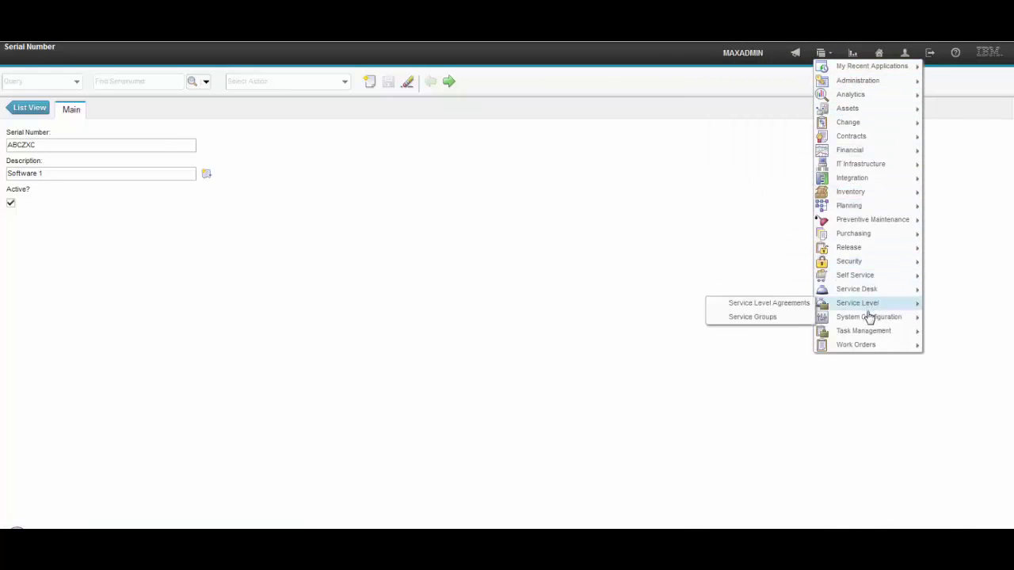
- In Domains, inspect the SERIALNUM table domain's ACTIVE=1 where clauses and cancel without saving
{"action": "mouse_move", "coordinate": [869, 320]}
{"action": "mouse_move", "coordinate": [807, 318]}
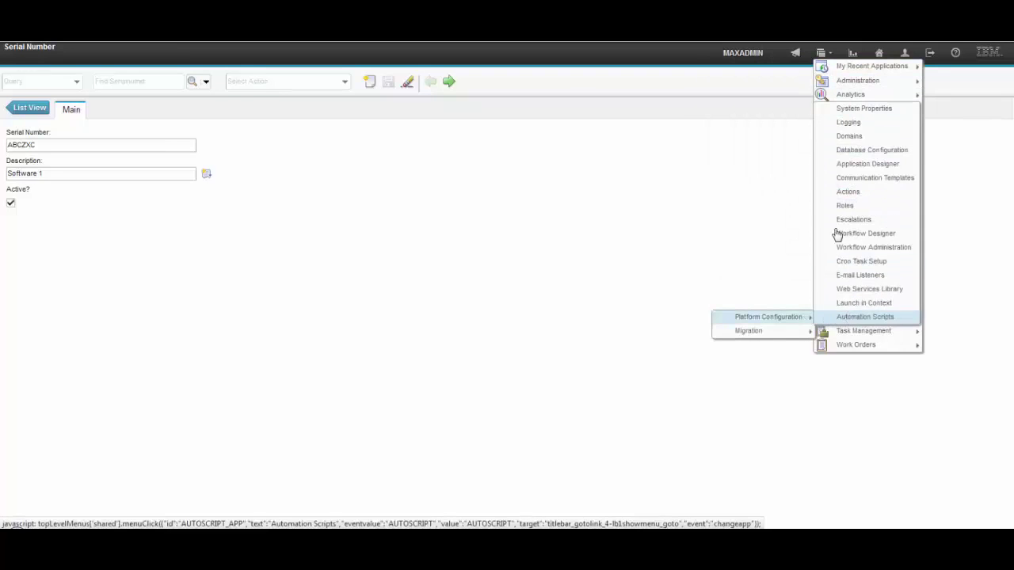
{"action": "left_click", "coordinate": [831, 136]}
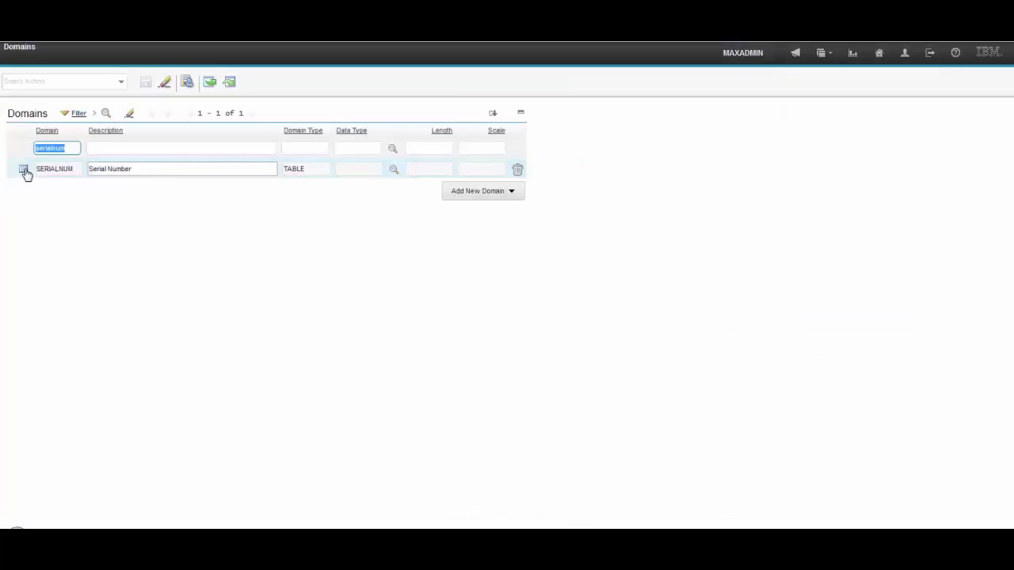
{"action": "left_click", "coordinate": [23, 168]}
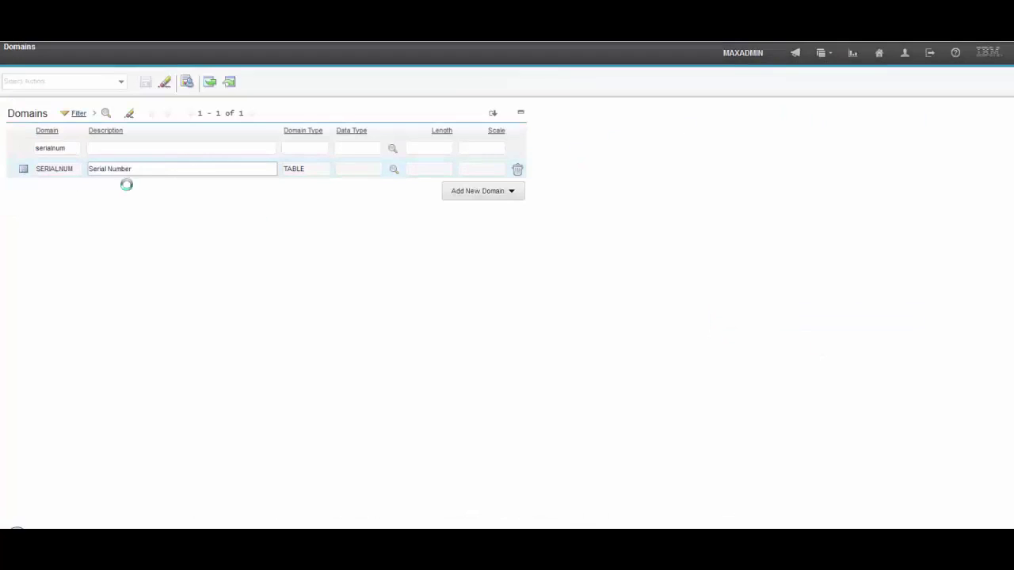
{"action": "left_click", "coordinate": [300, 302]}
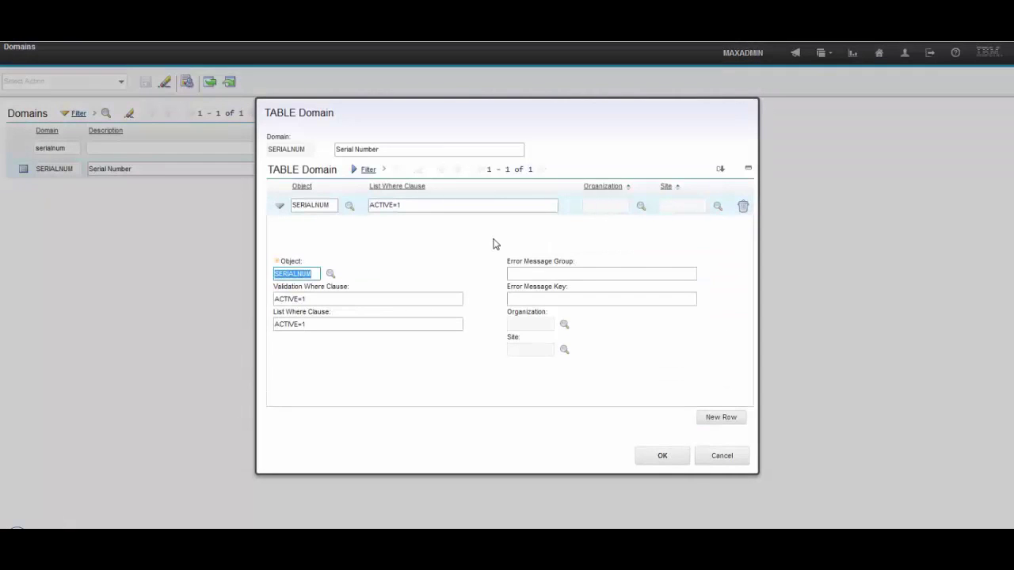
{"action": "left_click", "coordinate": [415, 297]}
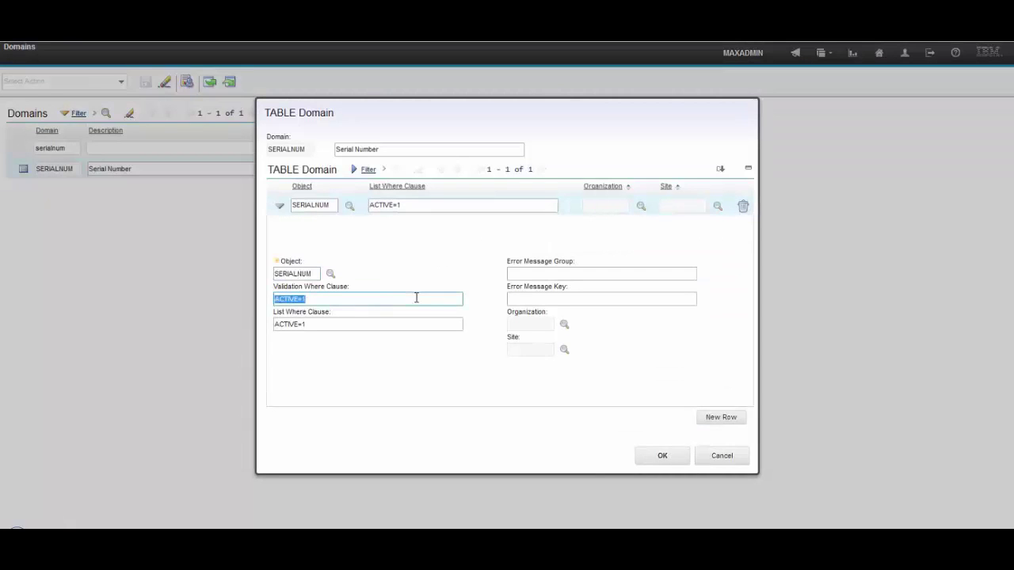
{"action": "left_click", "coordinate": [715, 457]}
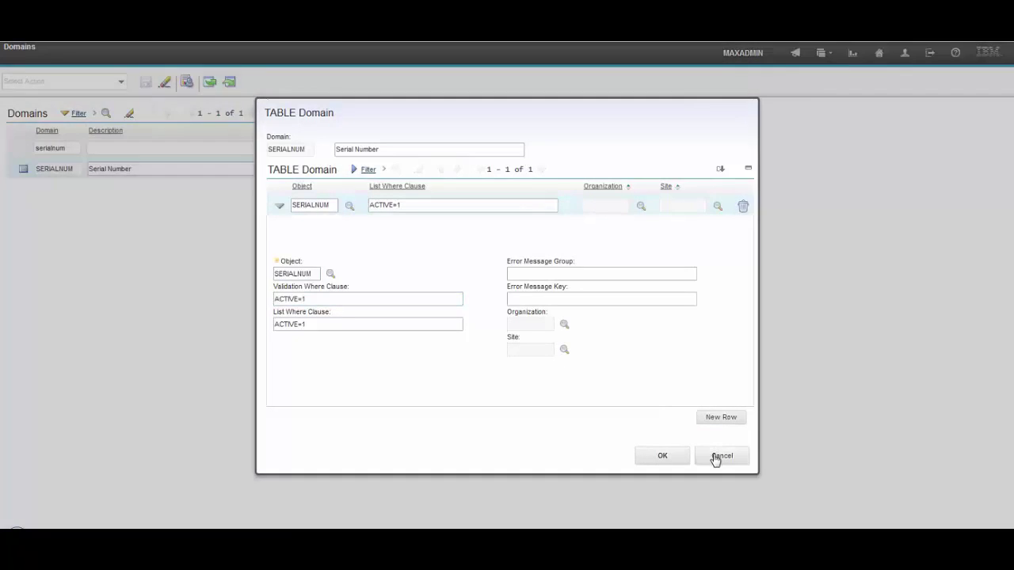
{"action": "left_click", "coordinate": [824, 60]}
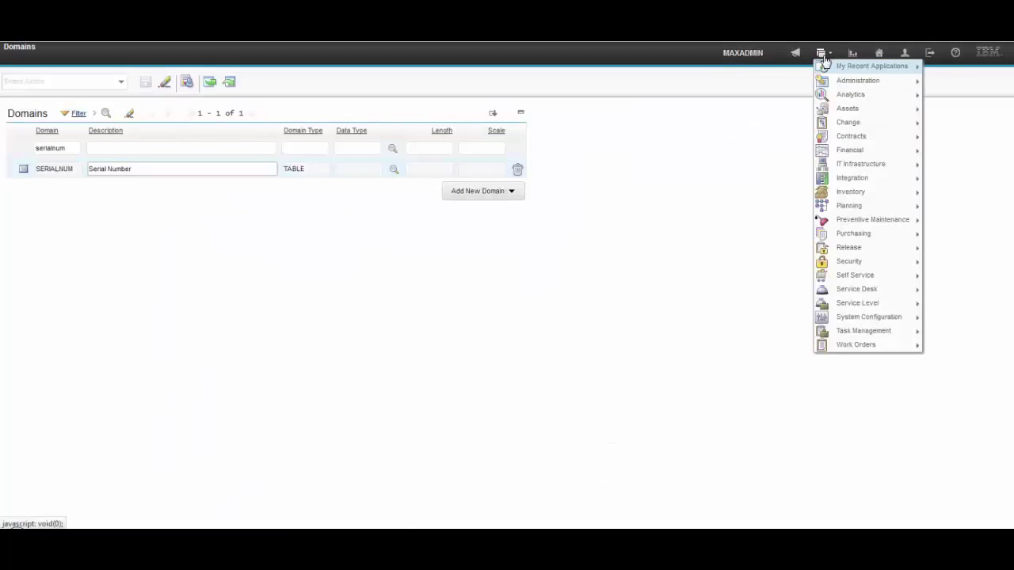
- In Database Configuration, confirm the ASSET object's SERIALNUM attribute uses the SERIALNUM domain
{"action": "mouse_move", "coordinate": [841, 279]}
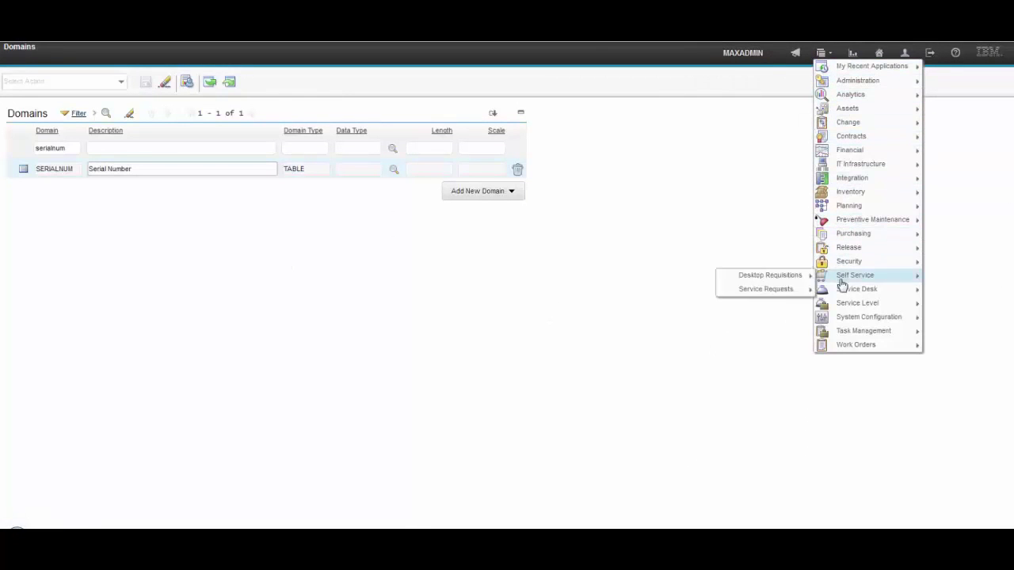
{"action": "mouse_move", "coordinate": [841, 316]}
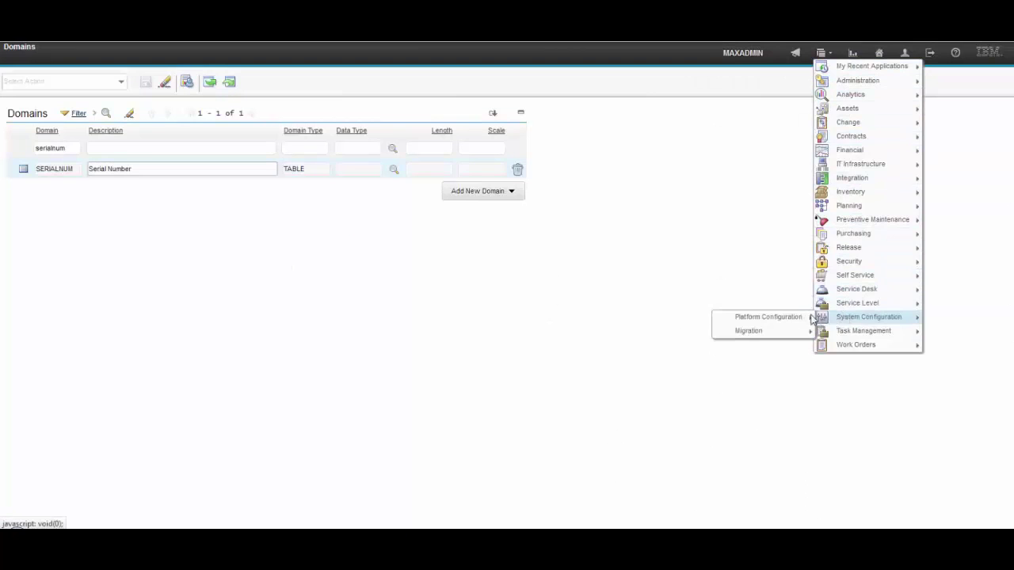
{"action": "mouse_move", "coordinate": [811, 317]}
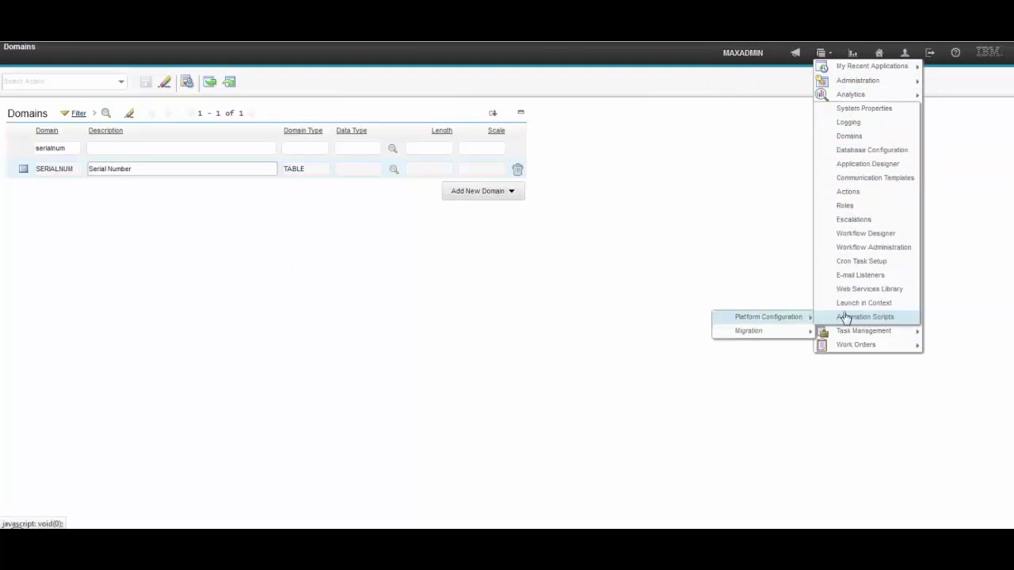
{"action": "left_click", "coordinate": [844, 151]}
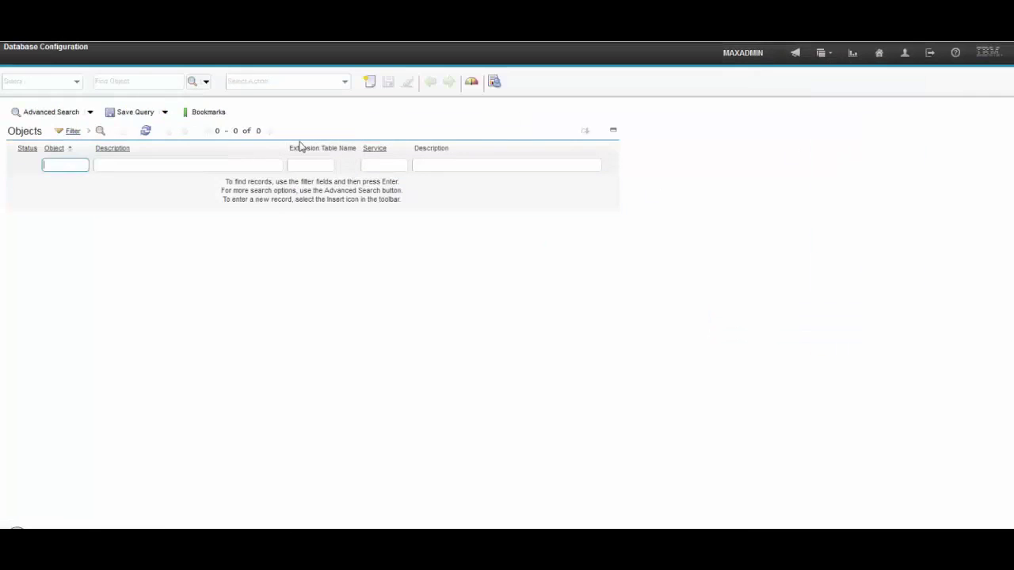
{"action": "left_click", "coordinate": [136, 80]}
{"action": "type", "text": "asset"}
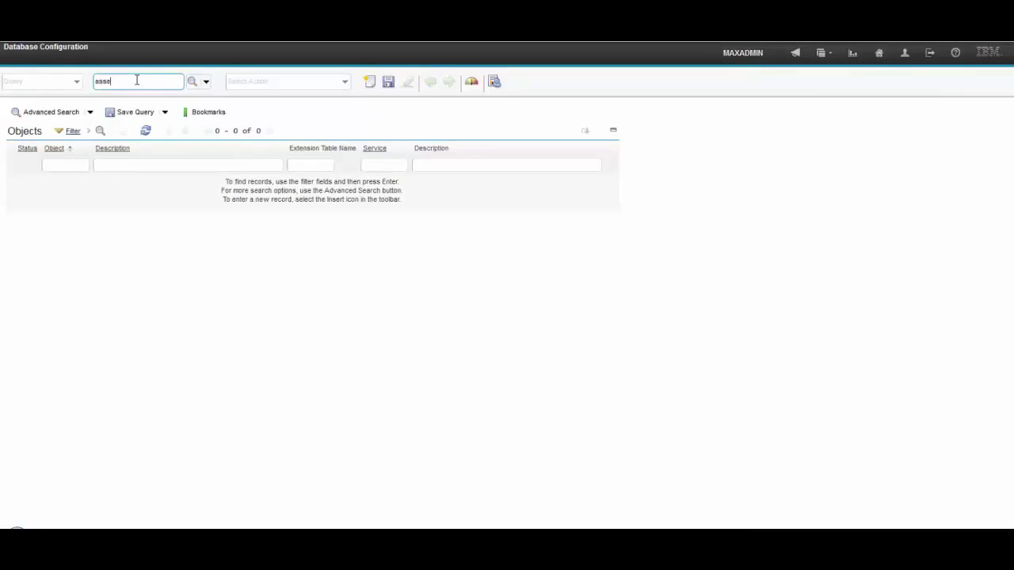
{"action": "key", "text": "Return"}
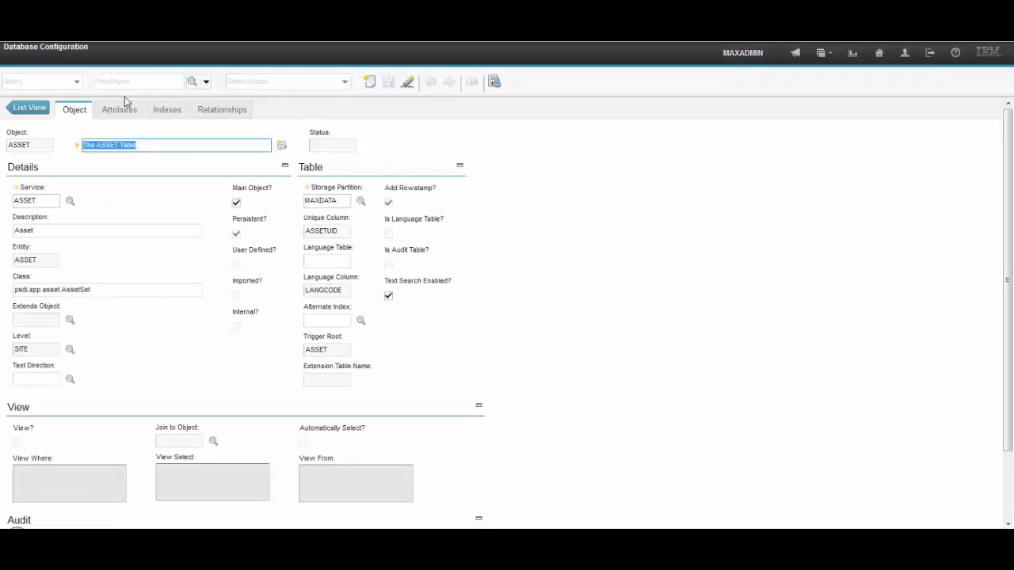
{"action": "left_click", "coordinate": [120, 110]}
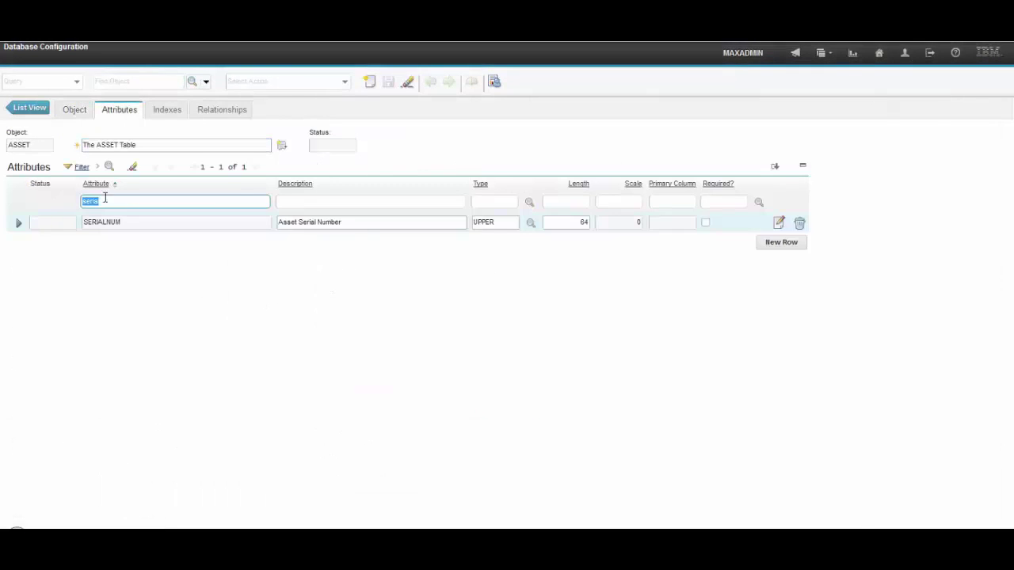
{"action": "left_click", "coordinate": [19, 224]}
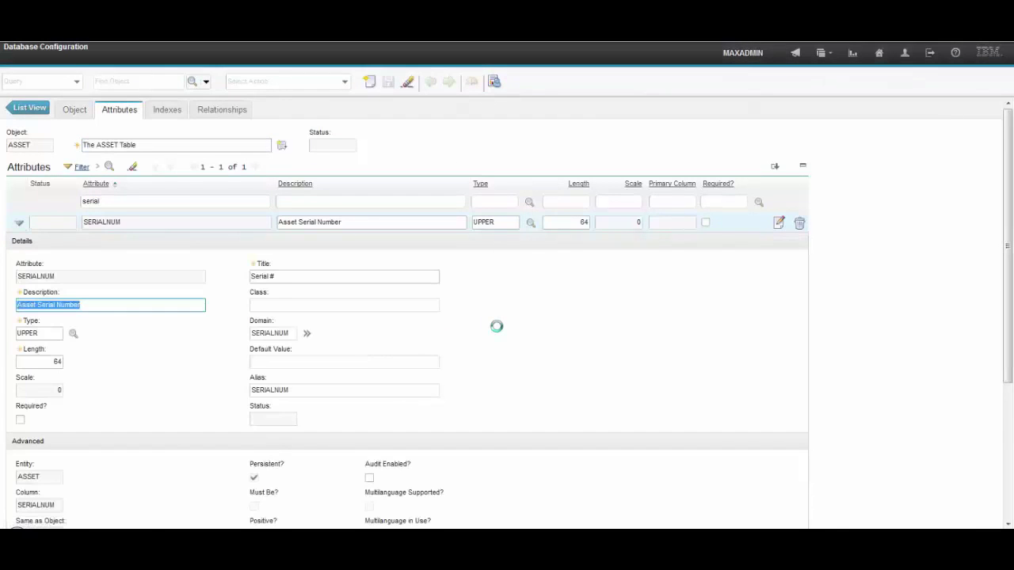
{"action": "left_click", "coordinate": [282, 333]}
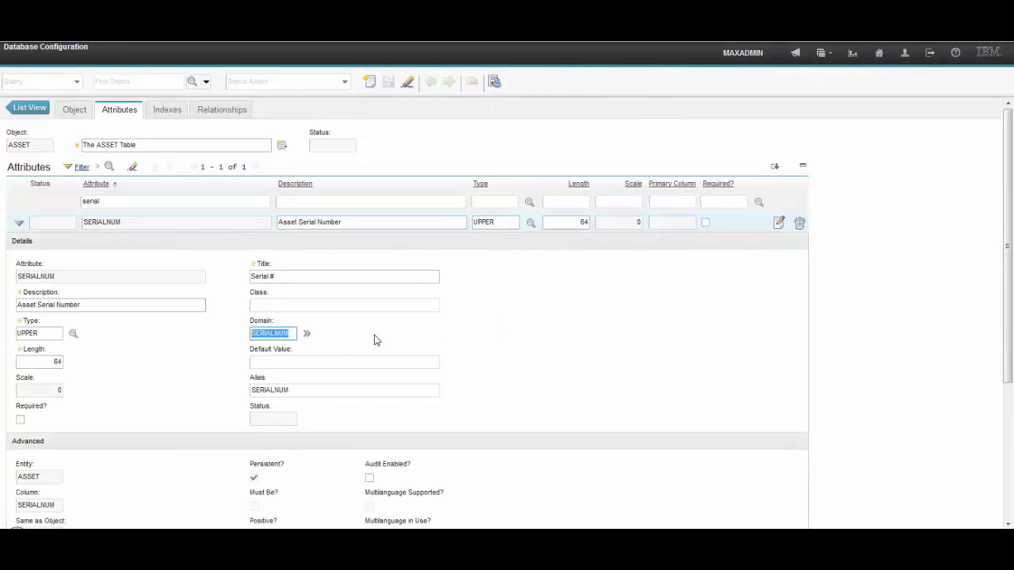
- Switch to the Application Designer application
{"action": "left_click", "coordinate": [828, 57]}
{"action": "mouse_move", "coordinate": [844, 177]}
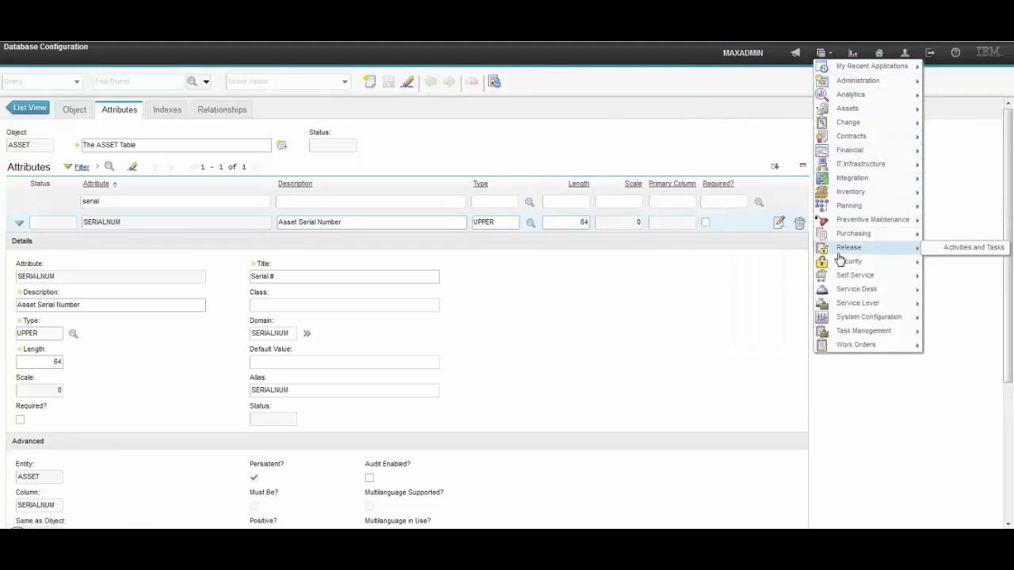
{"action": "mouse_move", "coordinate": [844, 318]}
{"action": "mouse_move", "coordinate": [809, 318]}
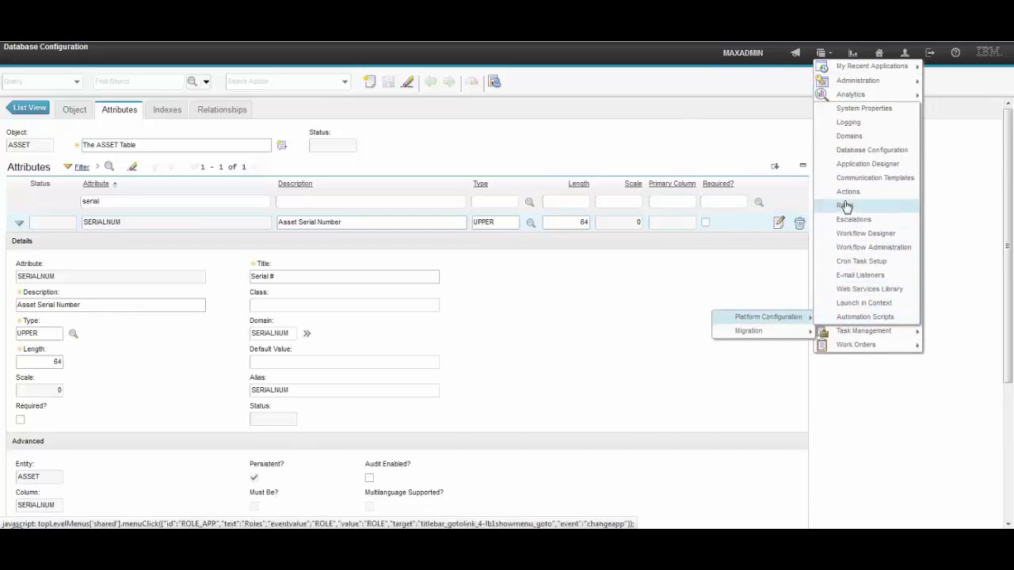
{"action": "left_click", "coordinate": [845, 165]}
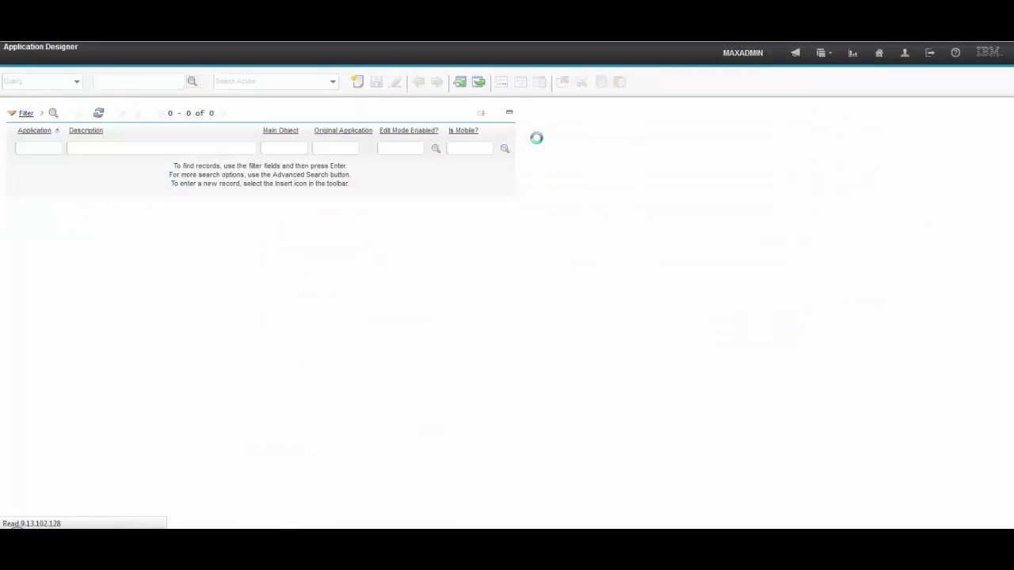
- Open the ASSET application layout in Application Designer on its Asset tab
{"action": "left_click", "coordinate": [145, 82]}
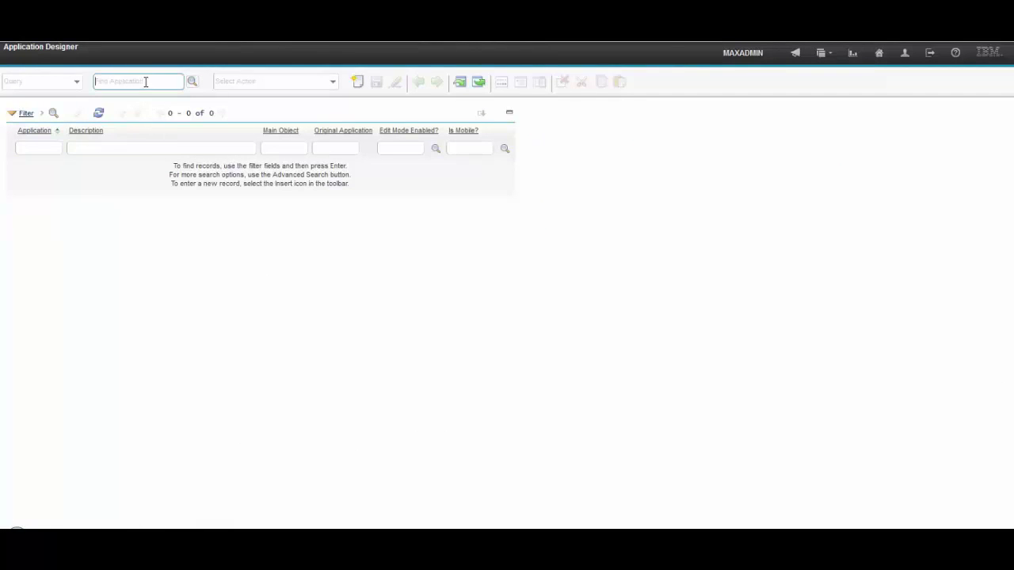
{"action": "type", "text": "asset"}
{"action": "key", "text": "Return"}
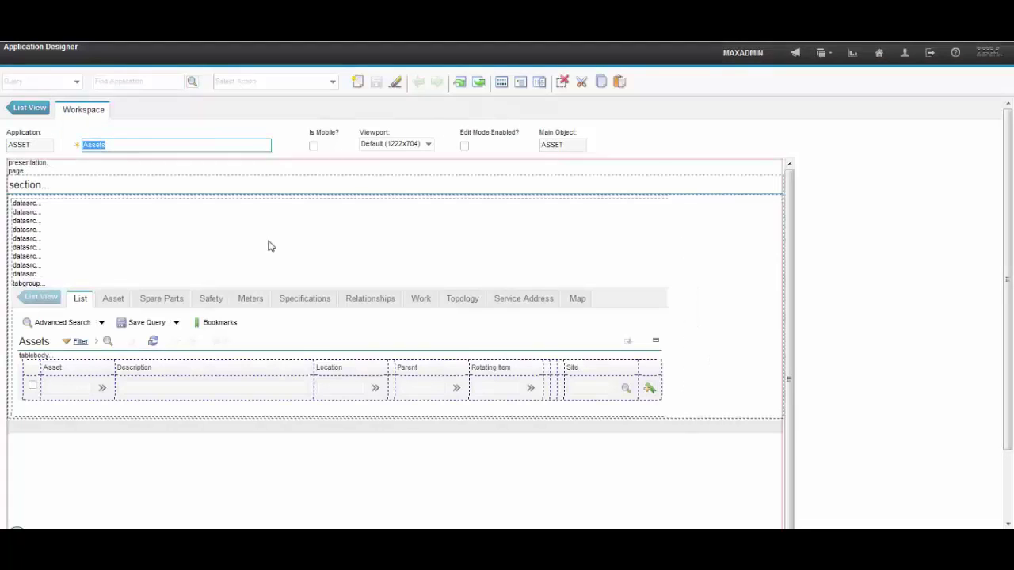
{"action": "left_click", "coordinate": [113, 299]}
{"action": "scroll", "coordinate": [484, 301], "scroll_direction": "down", "scroll_amount": 5}
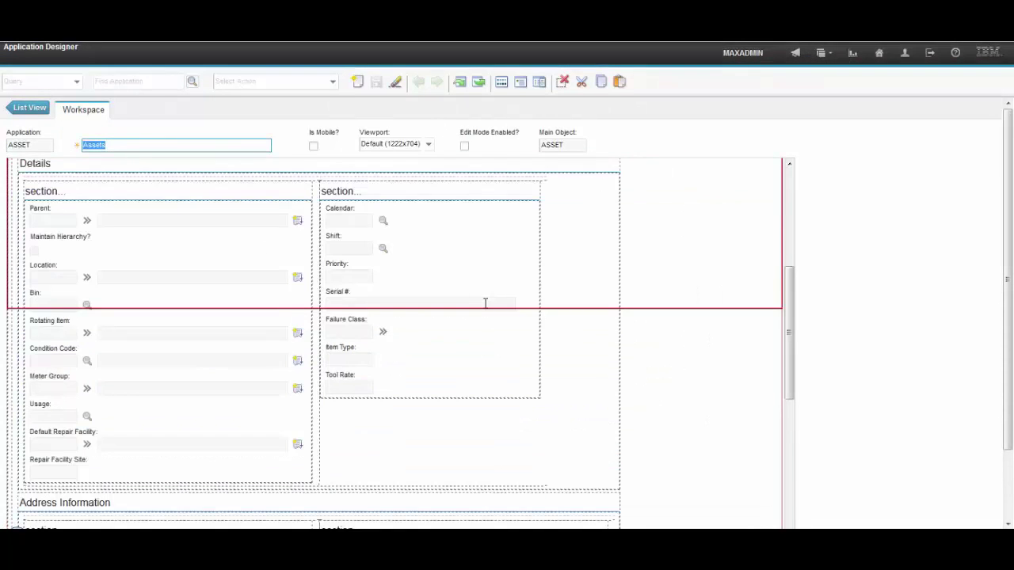
- Set the Serial # field's lookup to VALUELIST and save the Assets design
{"action": "right_click", "coordinate": [484, 304]}
{"action": "left_click", "coordinate": [502, 320]}
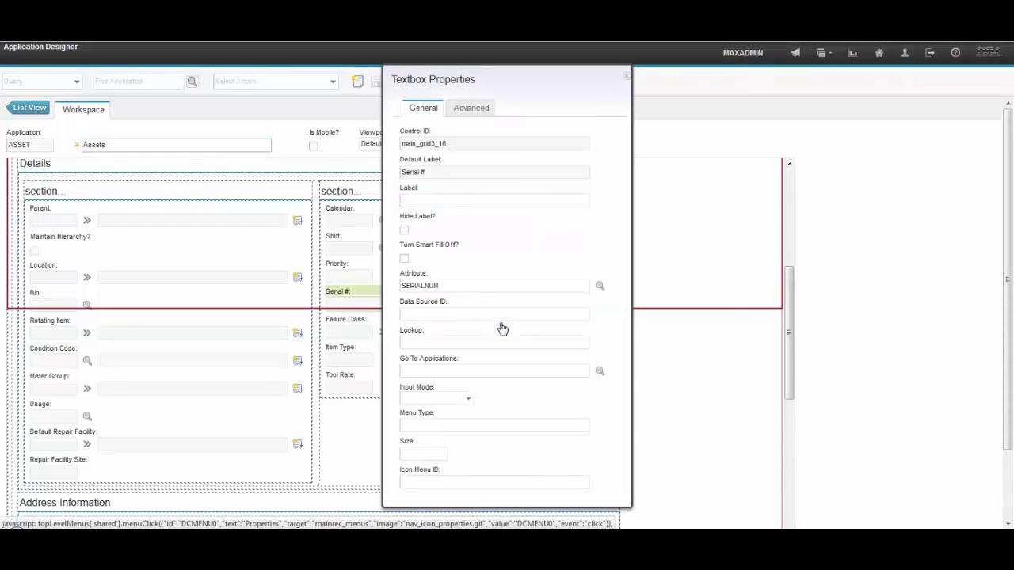
{"action": "left_click", "coordinate": [478, 347]}
{"action": "type", "text": "valuelist"}
{"action": "key", "text": "Tab"}
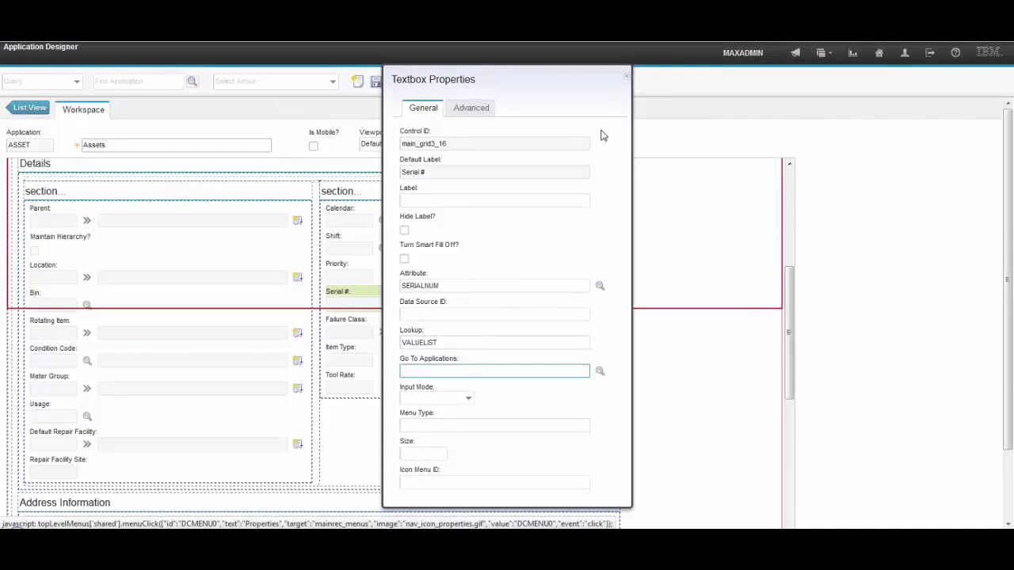
{"action": "left_click", "coordinate": [627, 79]}
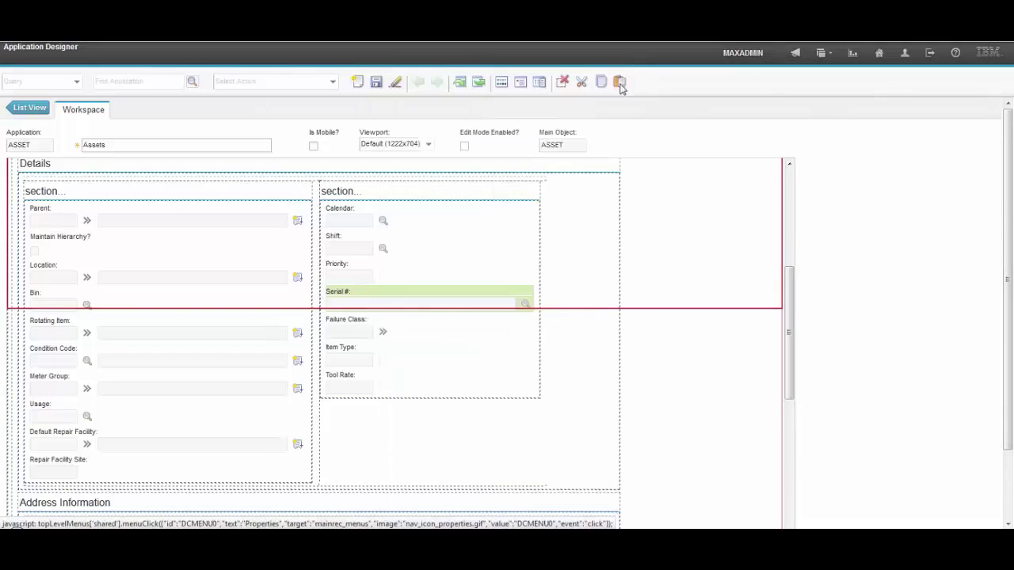
{"action": "left_click", "coordinate": [376, 83]}
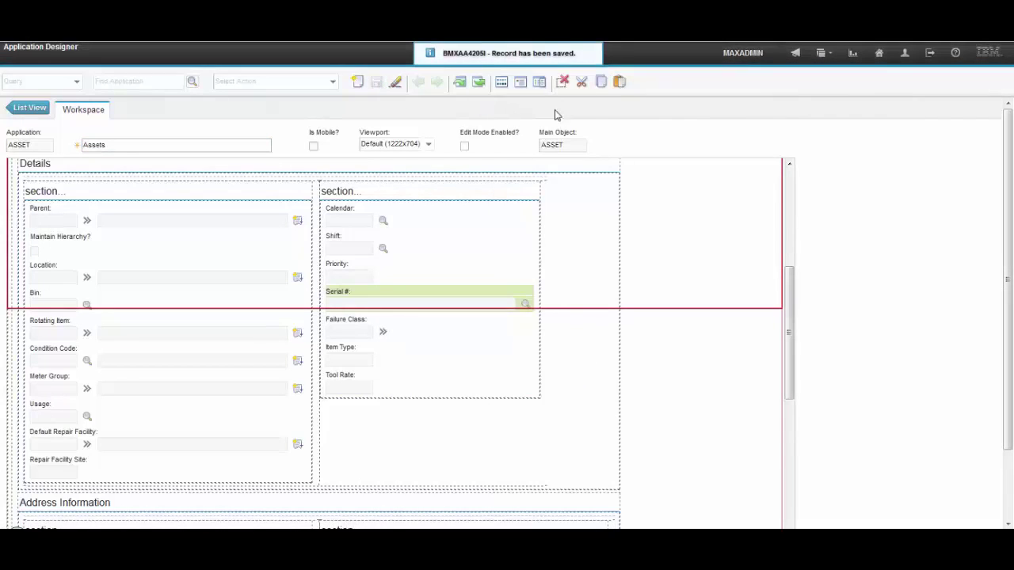
{"action": "left_click", "coordinate": [828, 58]}
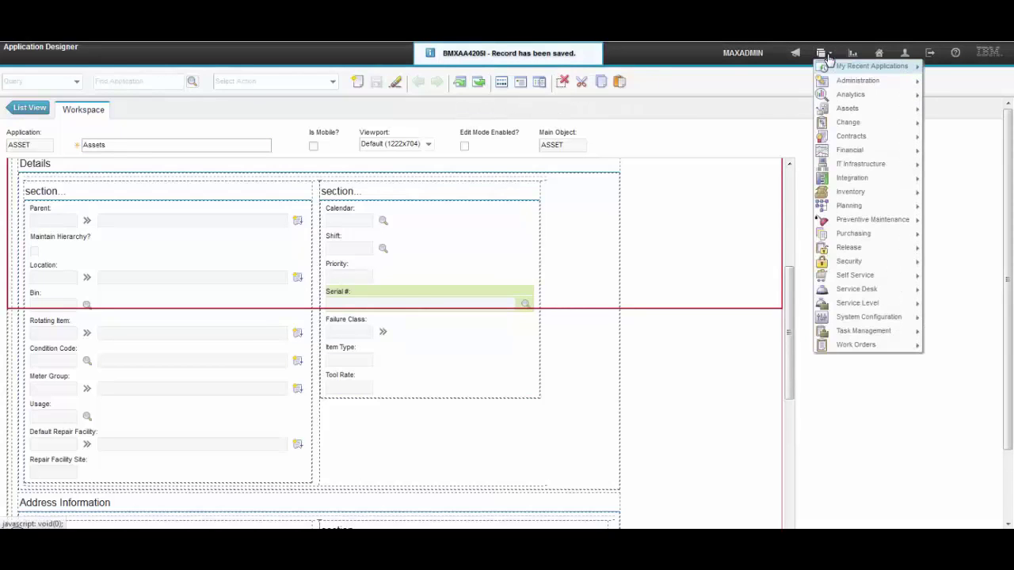
- Start a new asset in Assets and check its Serial # value list, showing only Invalid Binding
{"action": "mouse_move", "coordinate": [846, 108]}
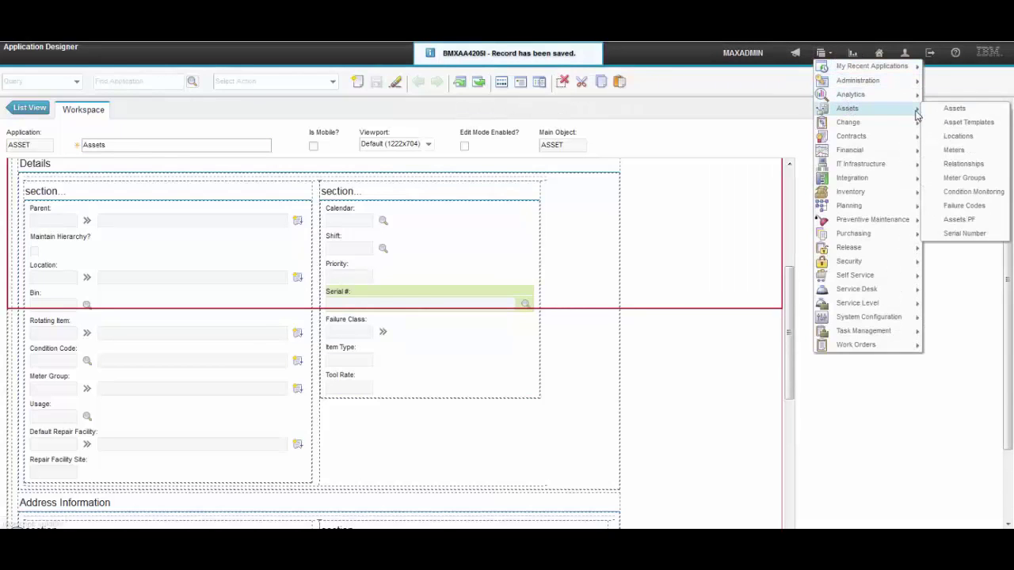
{"action": "left_click", "coordinate": [950, 109]}
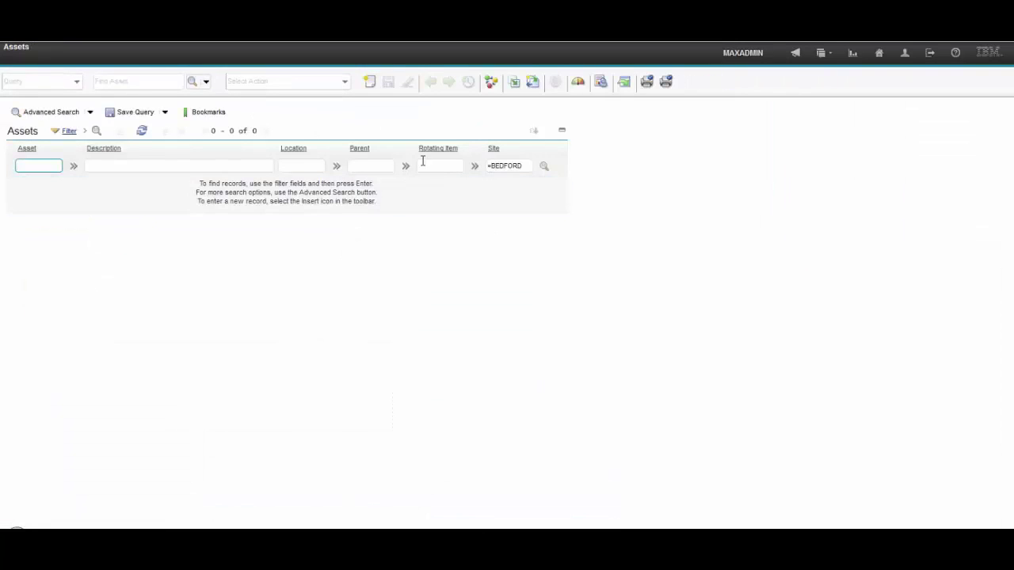
{"action": "left_click", "coordinate": [370, 82]}
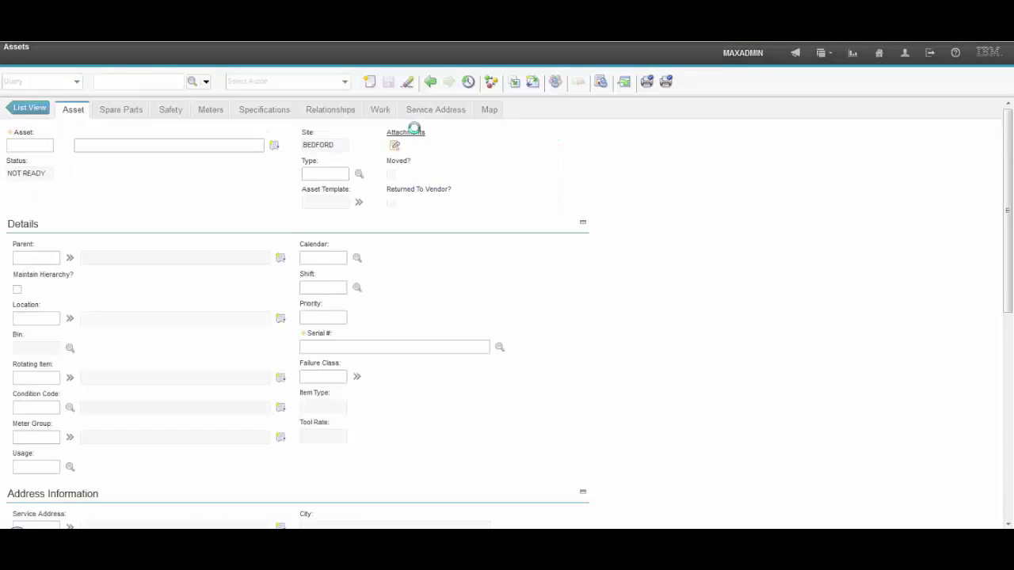
{"action": "left_click", "coordinate": [499, 348]}
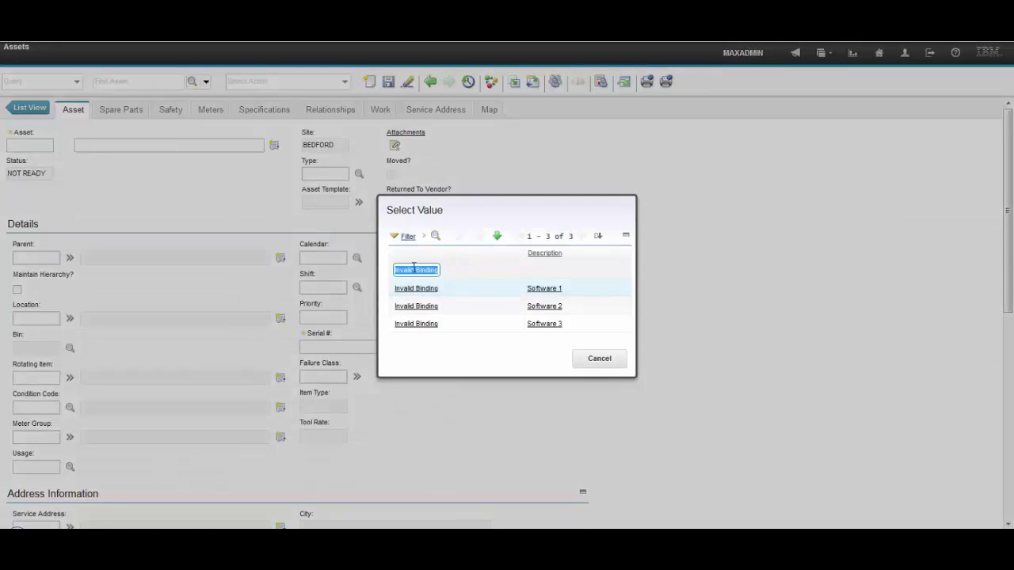
{"action": "left_click", "coordinate": [596, 360]}
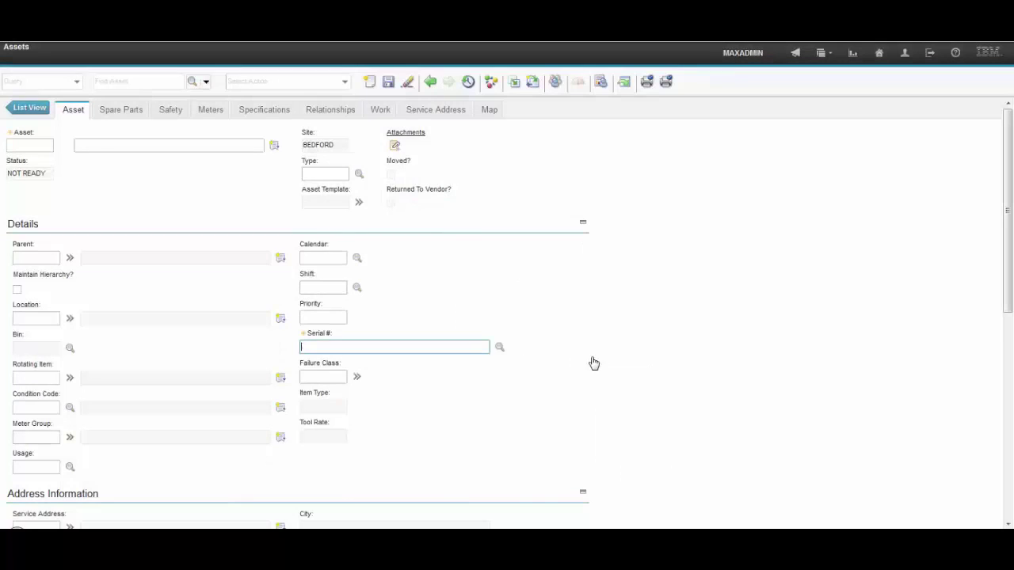
- Export the LOOKUPS system XML from Application Designer and close the export dialog
{"action": "left_click", "coordinate": [827, 55]}
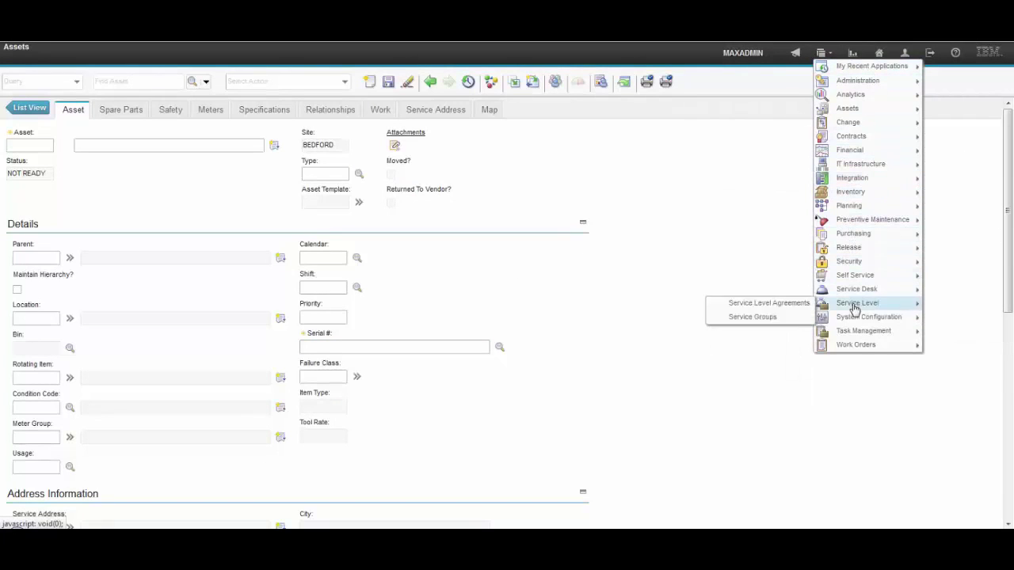
{"action": "mouse_move", "coordinate": [831, 320]}
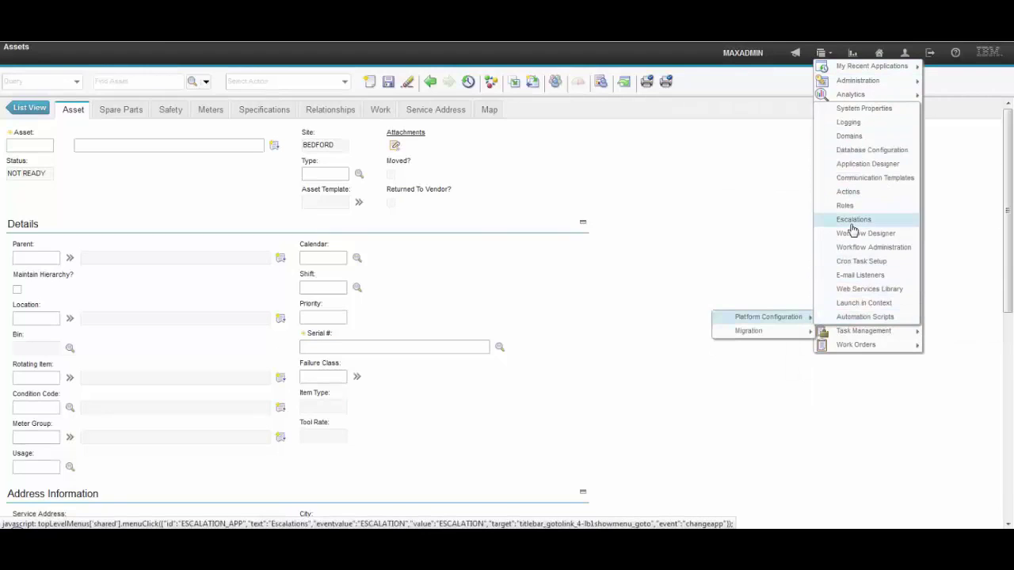
{"action": "left_click", "coordinate": [848, 168]}
{"action": "left_click", "coordinate": [333, 82]}
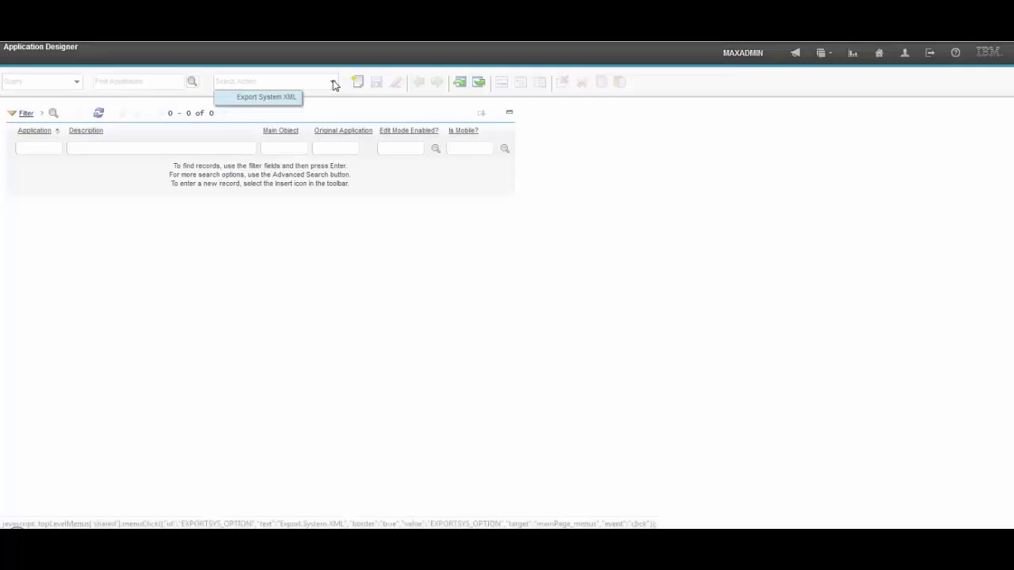
{"action": "left_click", "coordinate": [275, 103]}
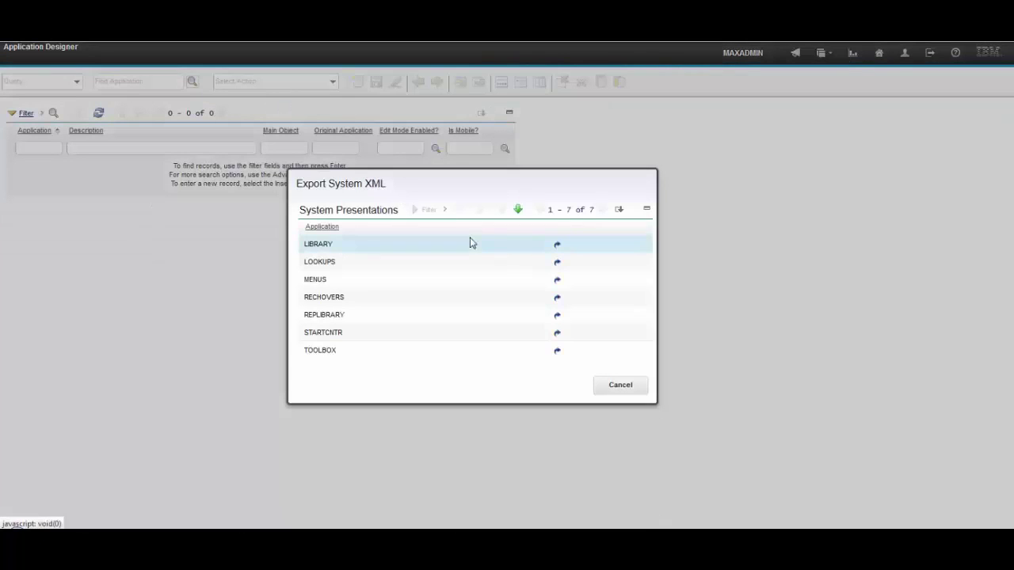
{"action": "left_click", "coordinate": [557, 264]}
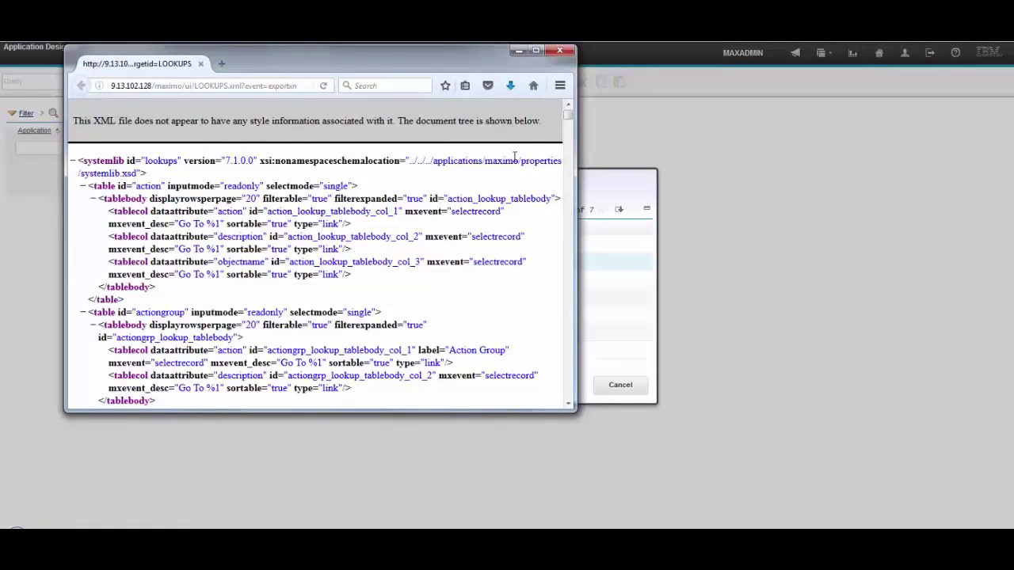
{"action": "left_click", "coordinate": [562, 51]}
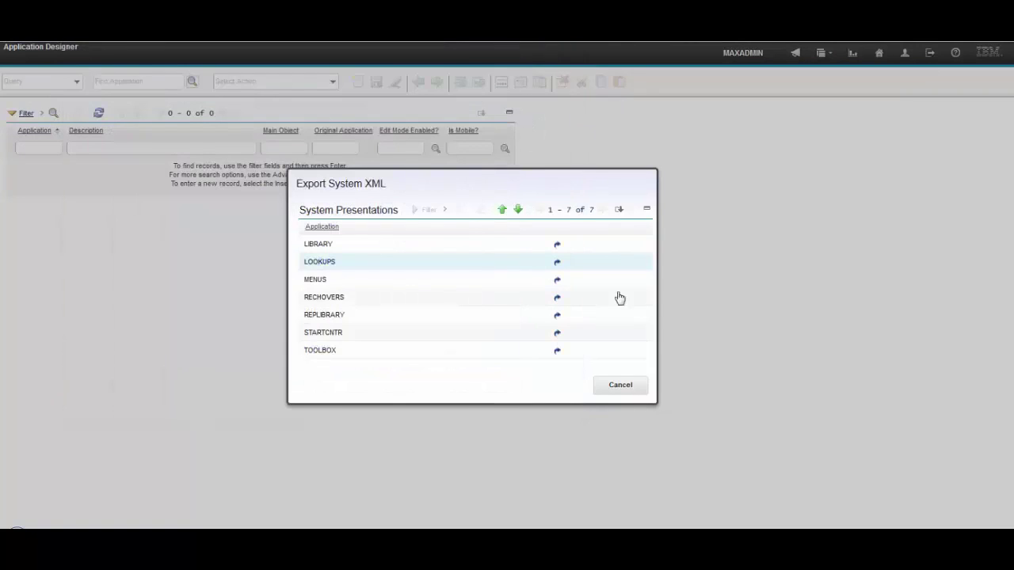
{"action": "left_click", "coordinate": [618, 388]}
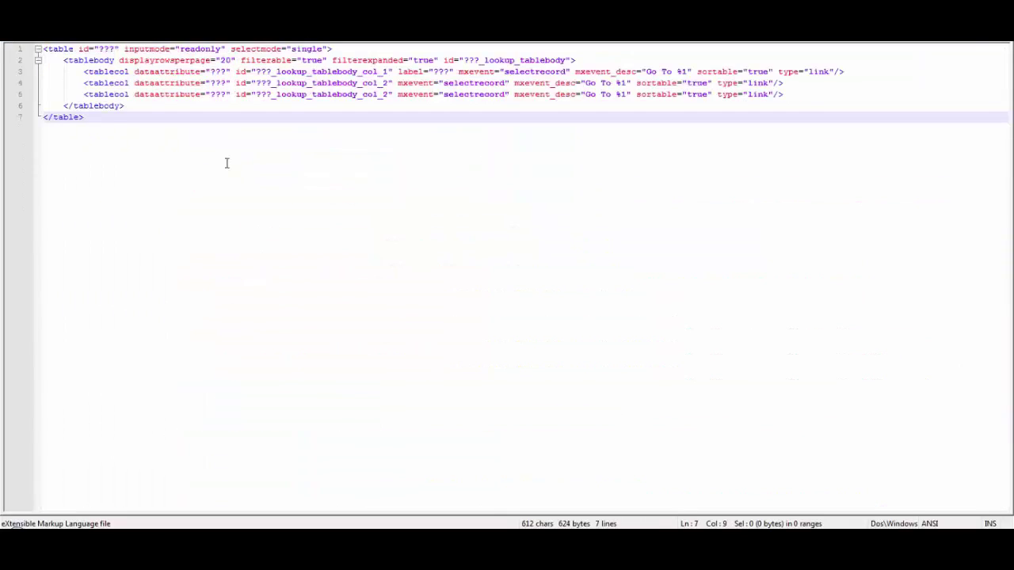
{"action": "left_click", "coordinate": [96, 51]}
- Replace the table and tablebody id placeholders with serialnum
{"action": "key", "text": "Delete"}
{"action": "key", "text": "Delete"}
{"action": "key", "text": "Delete"}
{"action": "type", "text": "serialnum"}
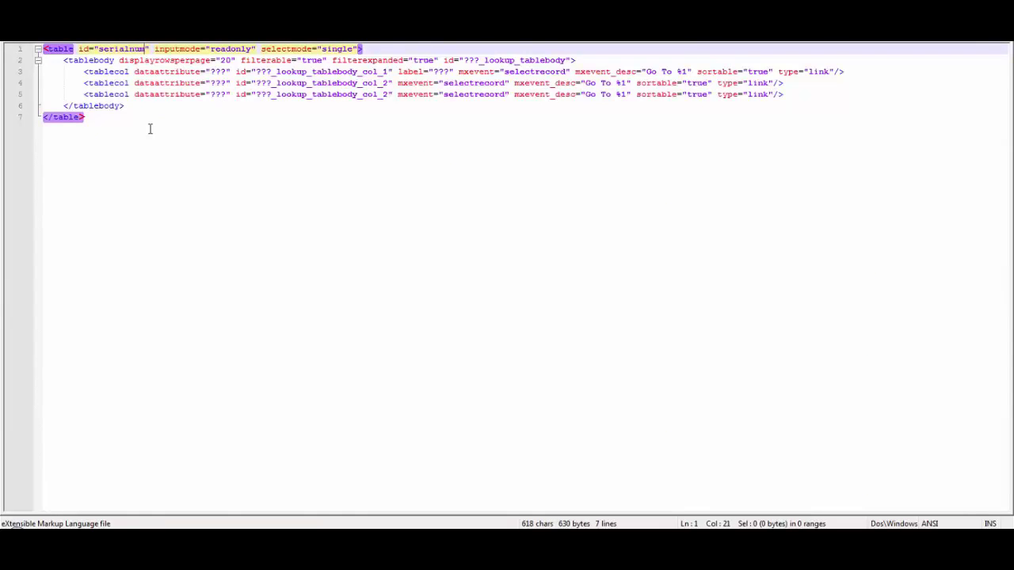
{"action": "key", "text": "Down"}
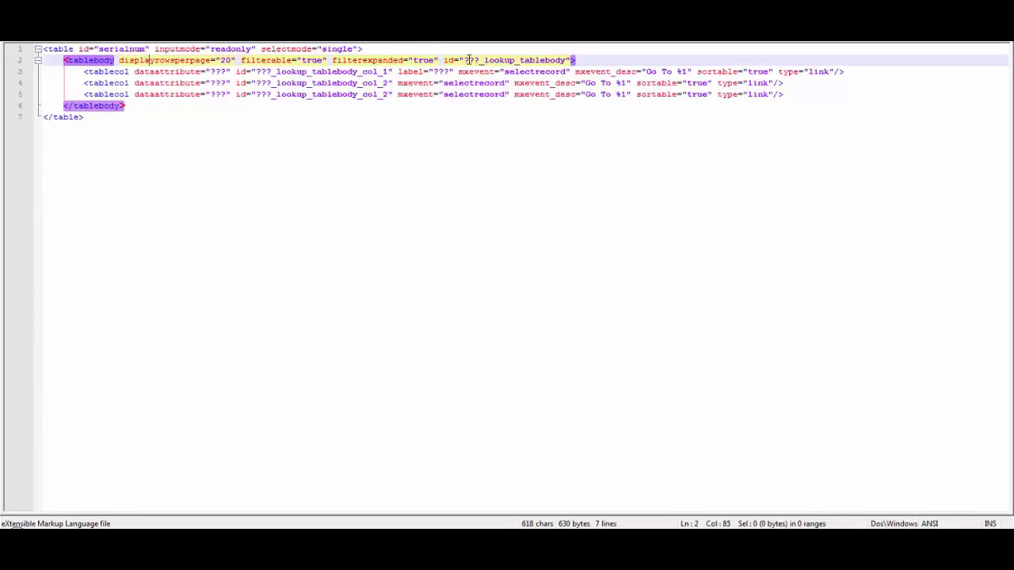
{"action": "key", "text": "shift+Right"}
{"action": "key", "text": "shift+Right"}
{"action": "type", "text": "serialnu"}
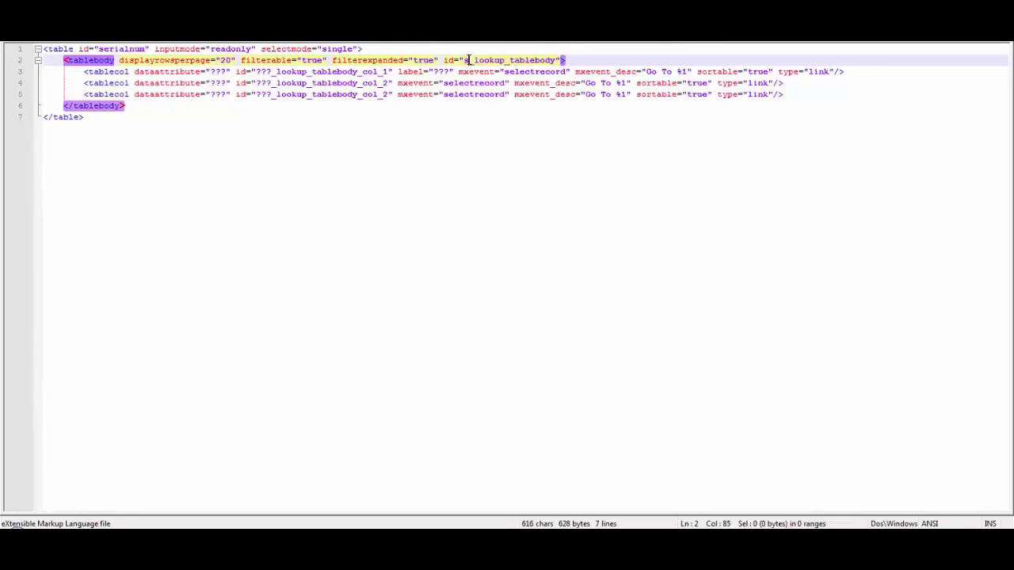
{"action": "type", "text": "m"}
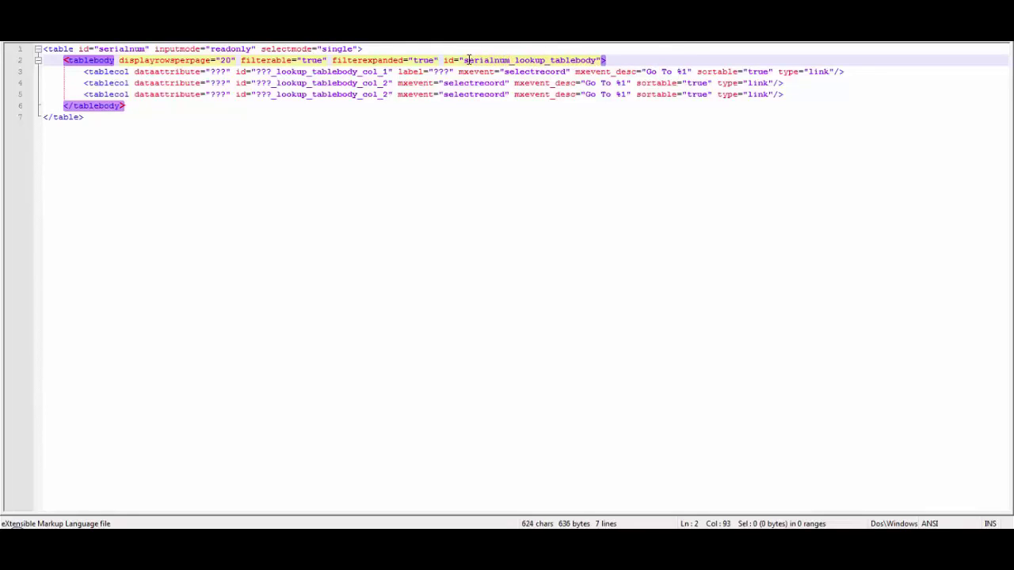
- Set the first column's dataattribute and id to serialnum, and the second's dataattribute to description
{"action": "left_click", "coordinate": [210, 71]}
{"action": "key", "text": "shift+Right"}
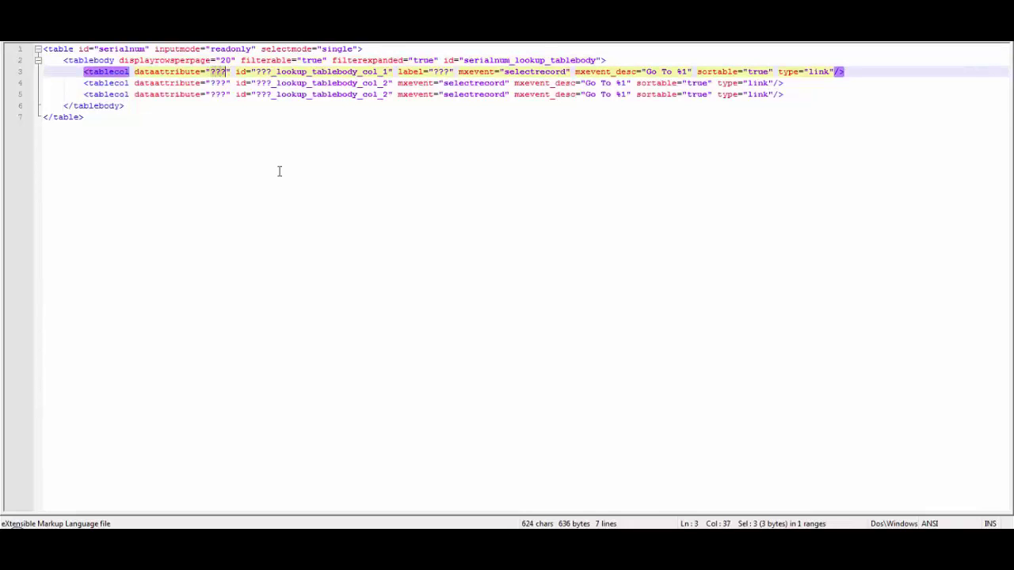
{"action": "type", "text": "serialnu"}
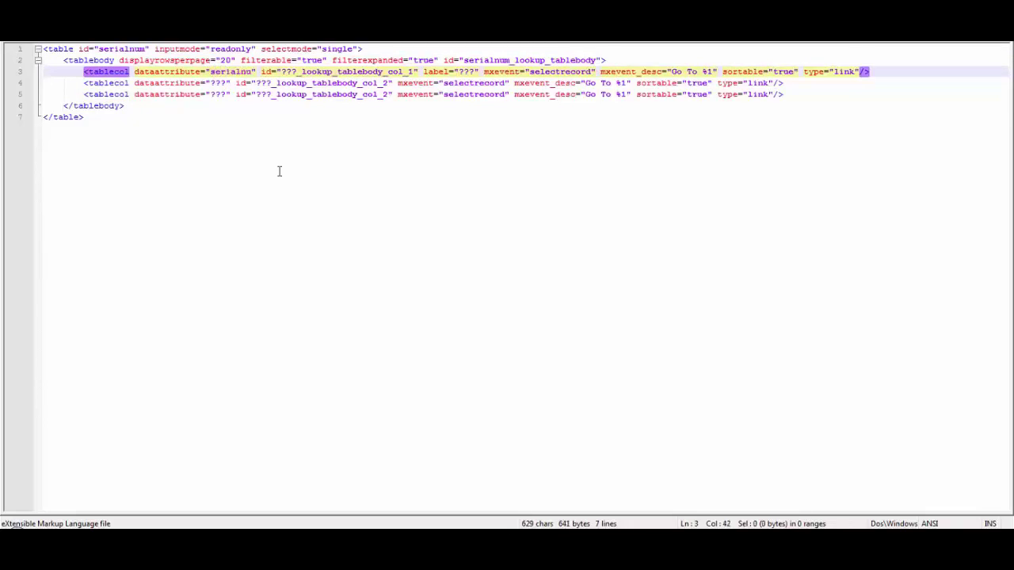
{"action": "type", "text": "m"}
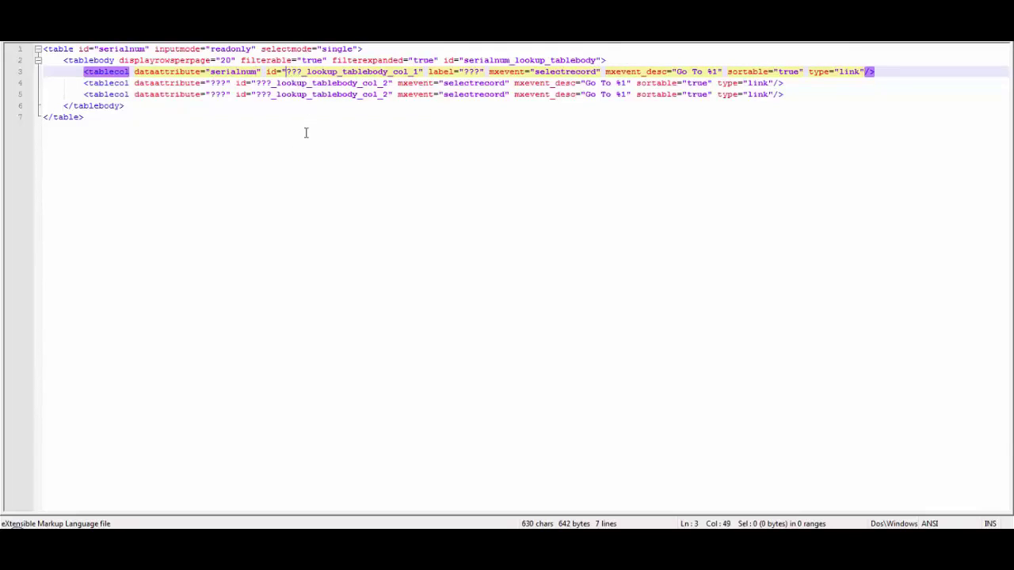
{"action": "key", "text": "shift+Right"}
{"action": "type", "text": "serialnum"}
{"action": "left_click", "coordinate": [224, 82]}
{"action": "left_click_drag", "start_coordinate": [221, 83], "coordinate": [216, 83]}
{"action": "type", "text": "descriptio"}
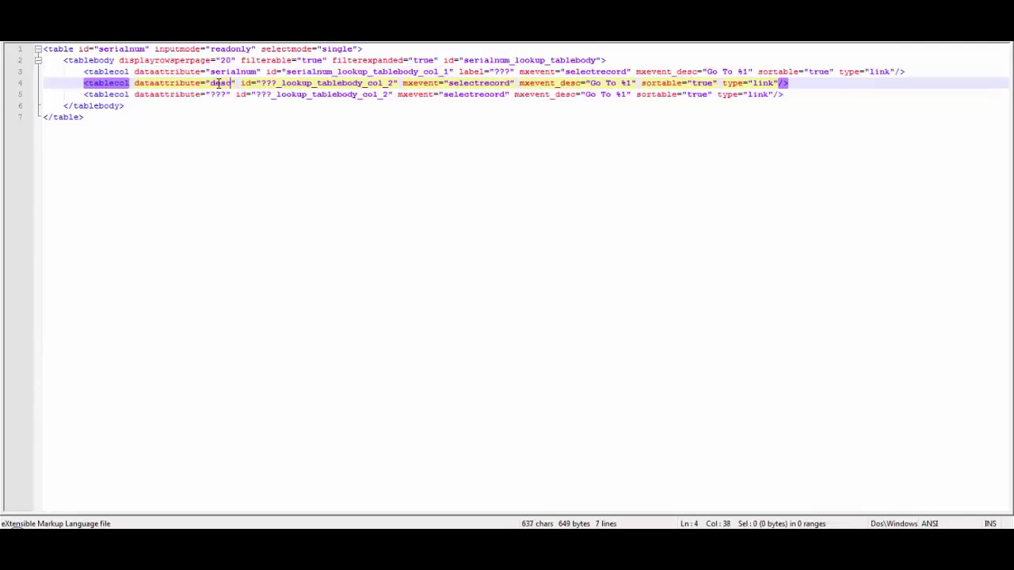
{"action": "type", "text": "n"}
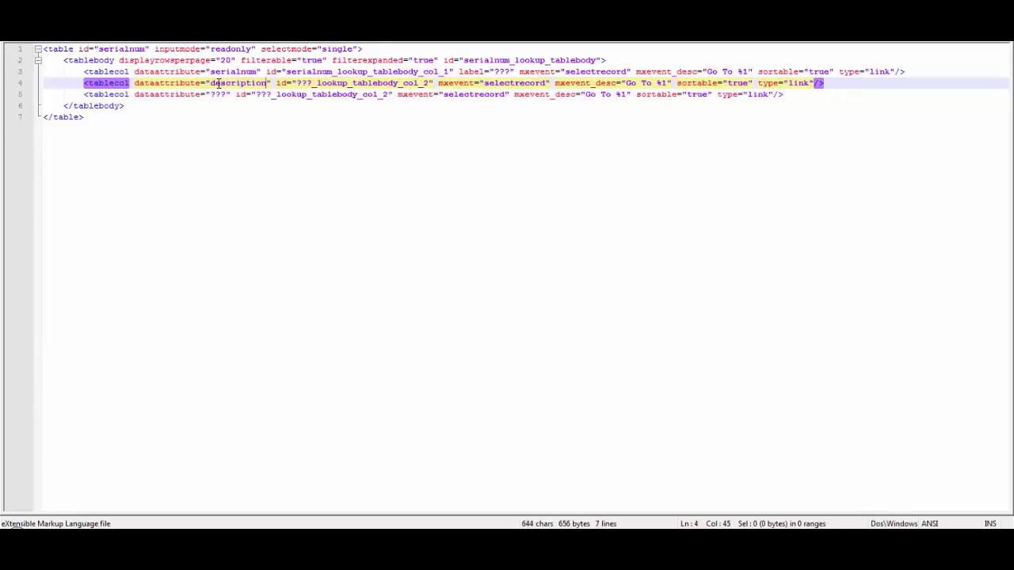
{"action": "key", "text": "shift+Right"}
{"action": "key", "text": "shift+Right"}
{"action": "key", "text": "shift+Right"}
{"action": "type", "text": "serialnum"}
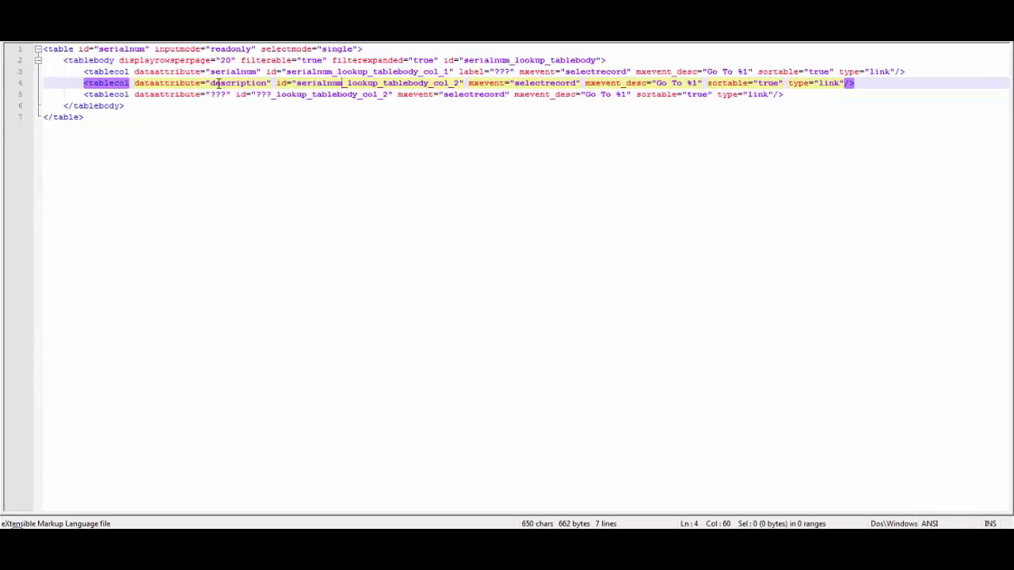
- Set the third column's dataattribute to active and its id to serialnum
{"action": "left_click", "coordinate": [214, 98]}
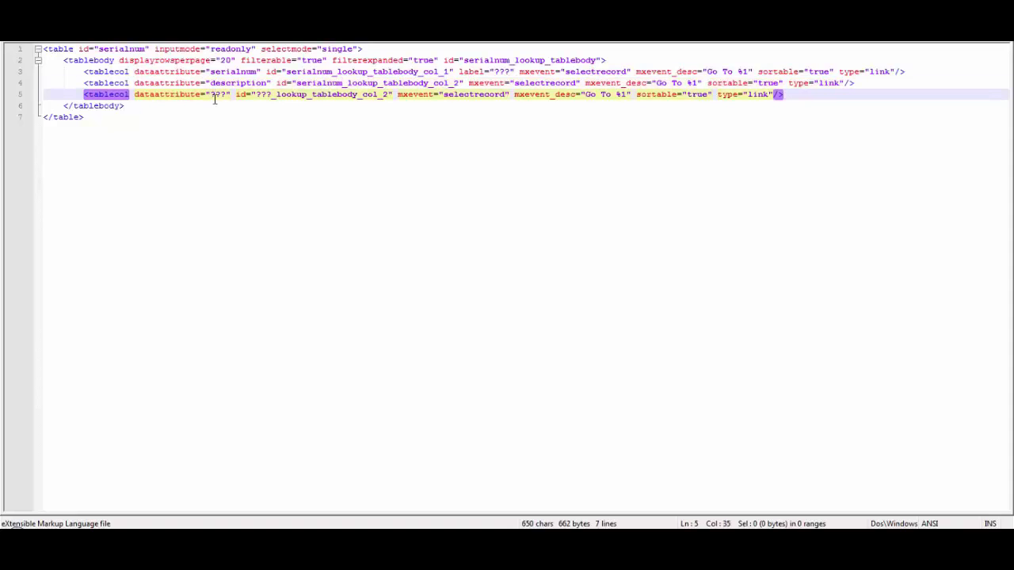
{"action": "key", "text": "shift+Right"}
{"action": "key", "text": "shift+Right"}
{"action": "type", "text": "active"}
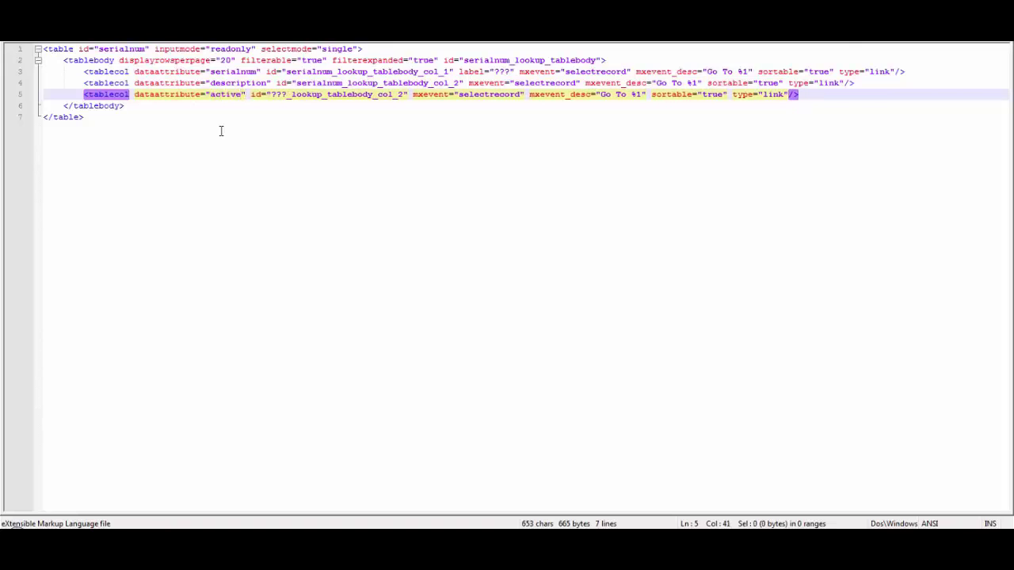
{"action": "key", "text": "Right"}
{"action": "key", "text": "shift+Right"}
{"action": "type", "text": "serialnum"}
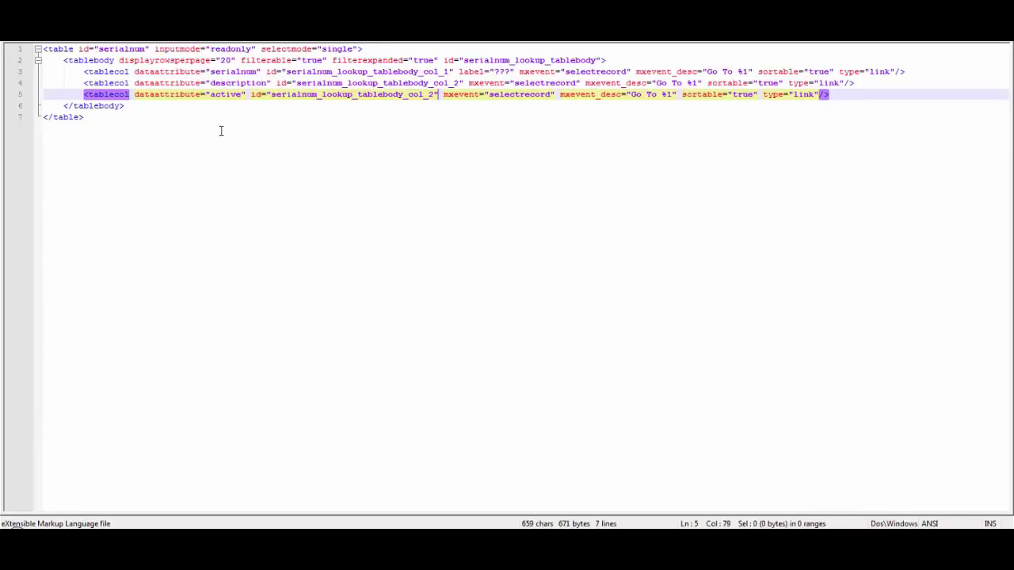
- Copy the serialnum table definition into LOOKUPS.xml just before the closing systemlib tag
{"action": "key", "text": "ctrl+End"}
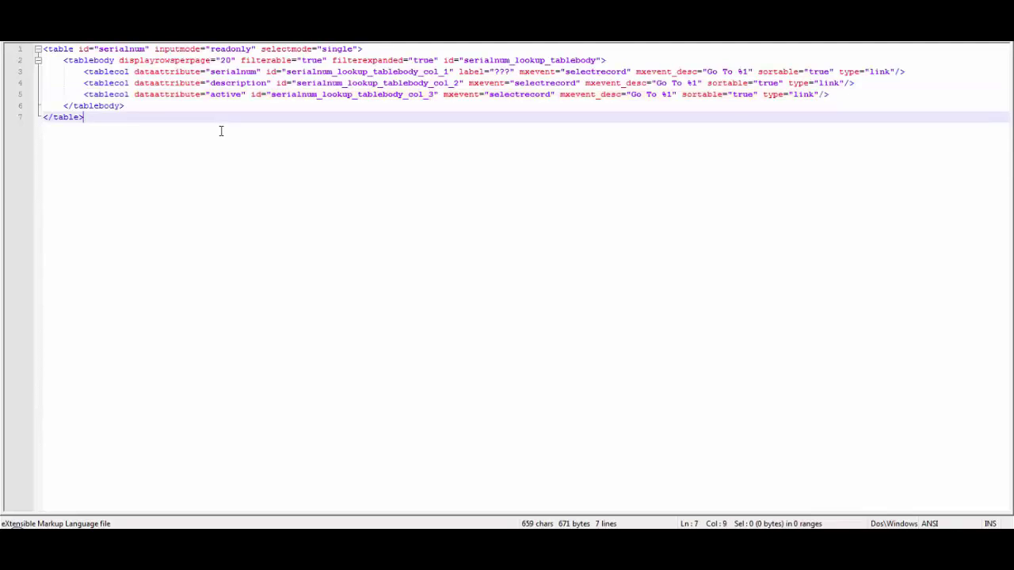
{"action": "key", "text": "ctrl+shift+Home"}
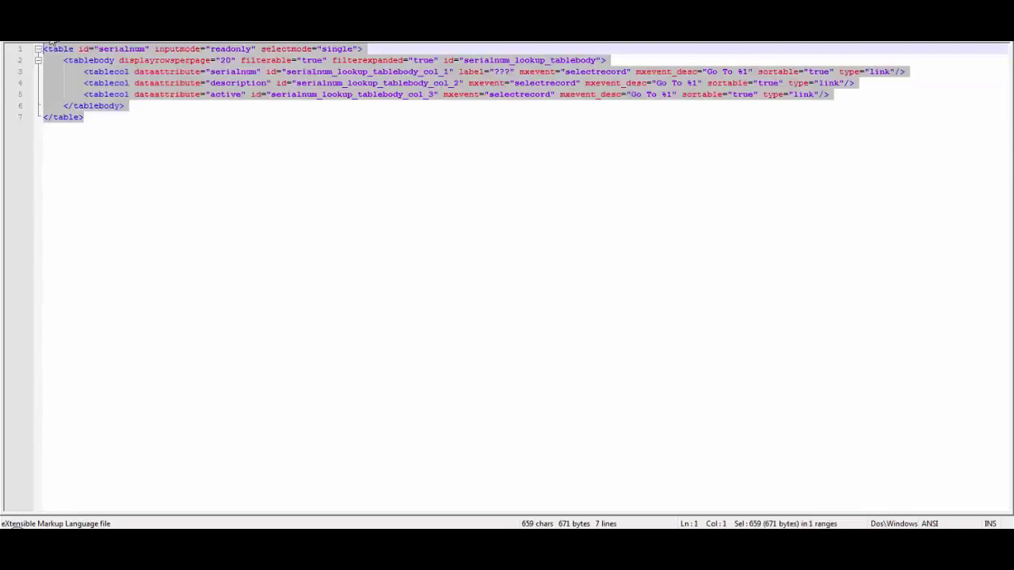
{"action": "key", "text": "ctrl+Tab"}
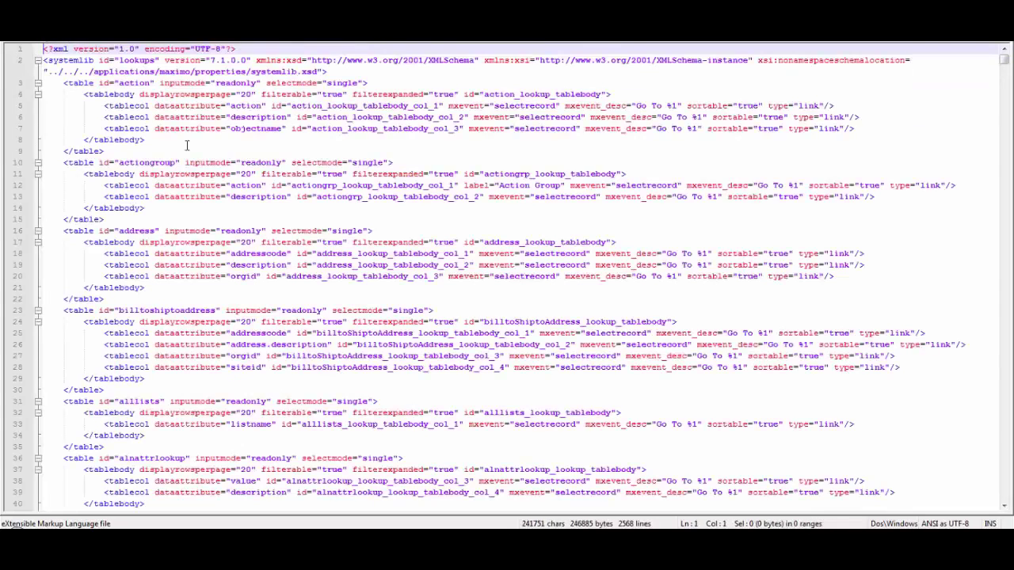
{"action": "key", "text": "ctrl+End"}
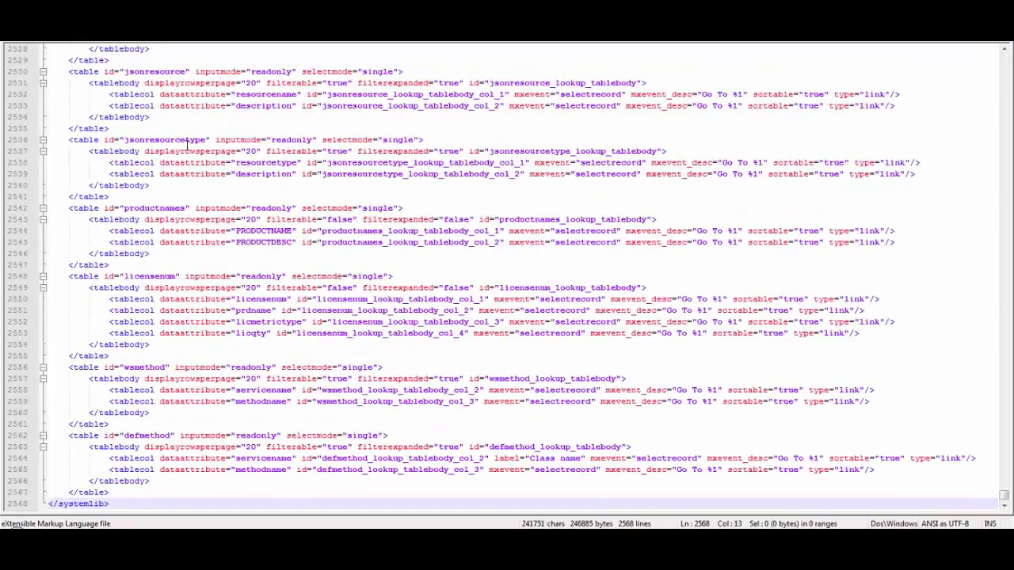
{"action": "key", "text": "Up"}
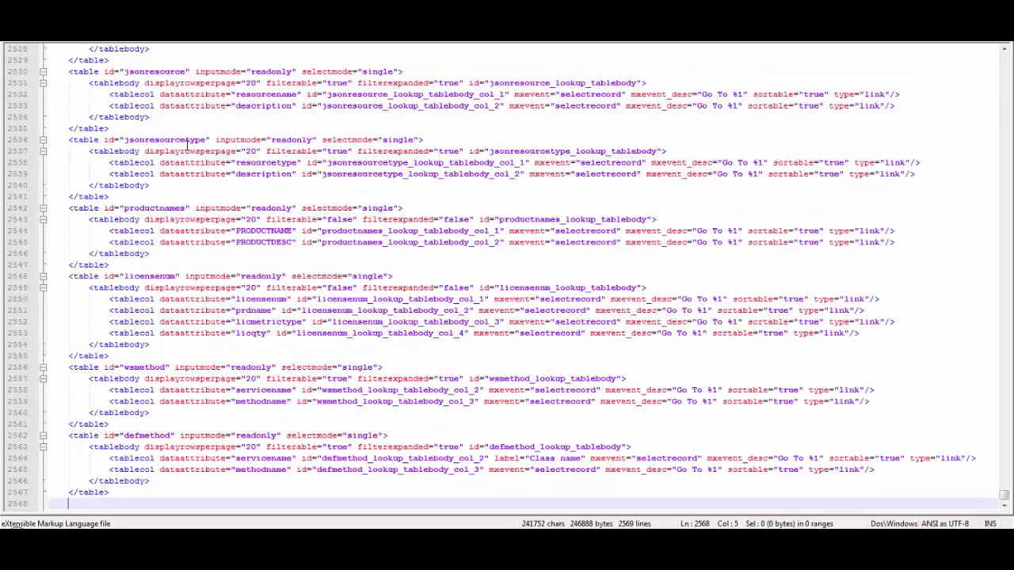
{"action": "type", "text": "<table id=\"serialnum\" inputmode=\"readonly\" selectmode=\"single\"> \t<tablebody displayrowsperpage=\"20\" filterable=\"true\" filterexpanded=\"true\" id=\"serialnum_lookup_tablebody\"> \t\t<tablecol dataattribute=\"serialnum\" id=\"serialnum_lookup_tablebody_col_1\" label=\"????\" mxevent=\"selectrecord\" mxevent_desc=\"Go To %1\" sortable=\"true\" type=\"link\"/> \t\t<tablecol dataattribute=\"description\" id=\"serialnum_lookup_tablebody_col_2\" mxevent=\"selectrecord\" mxevent_desc=\"Go To %1\" sortable=\"true\" type=\"link\"/> \t\t<tablecol dataattribute=\"active\" id=\"serialnum_lookup_tablebody_col_3\" mxevent=\"selectrecord\" mxevent_desc=\"Go To %1\" sortable=\"true\" type=\"link\"/> \t</tablebody> </table>"}
{"action": "key", "text": "Home"}
{"action": "key", "text": "Tab"}
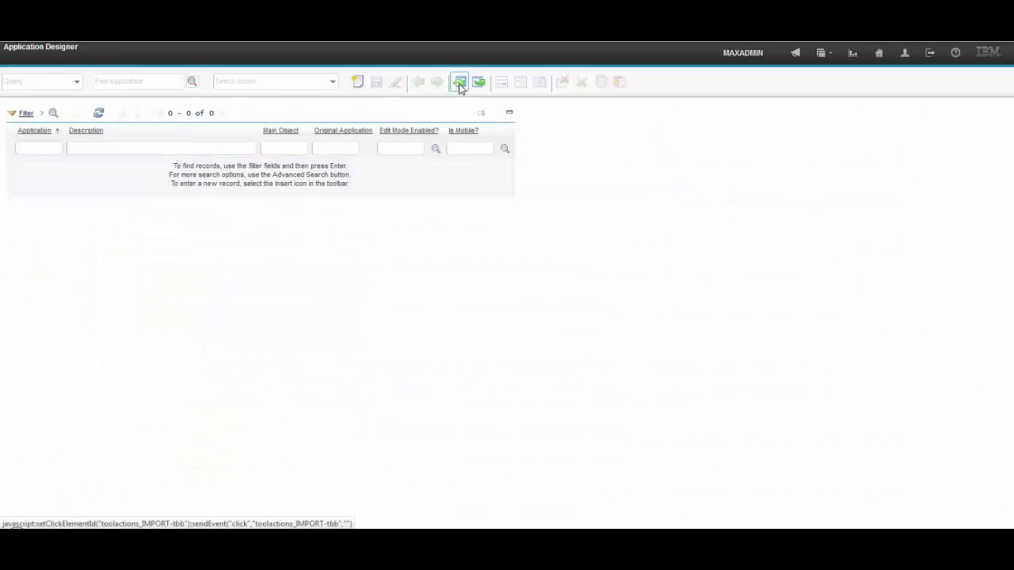
- Import the edited LOOKUPS.xml application definition and reopen the ASSET application
{"action": "left_click", "coordinate": [458, 84]}
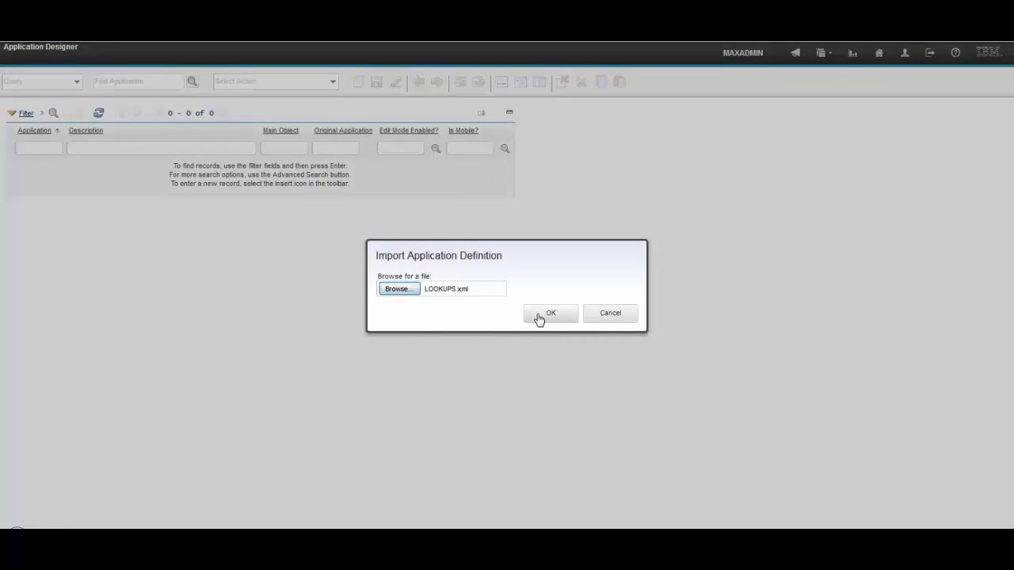
{"action": "left_click", "coordinate": [539, 317]}
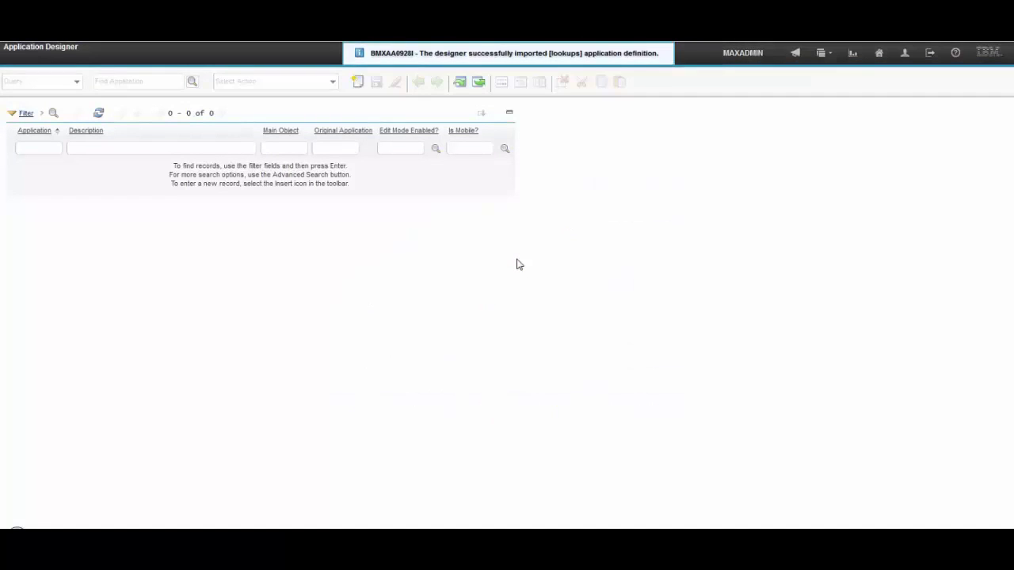
{"action": "left_click", "coordinate": [158, 81]}
{"action": "type", "text": "asset"}
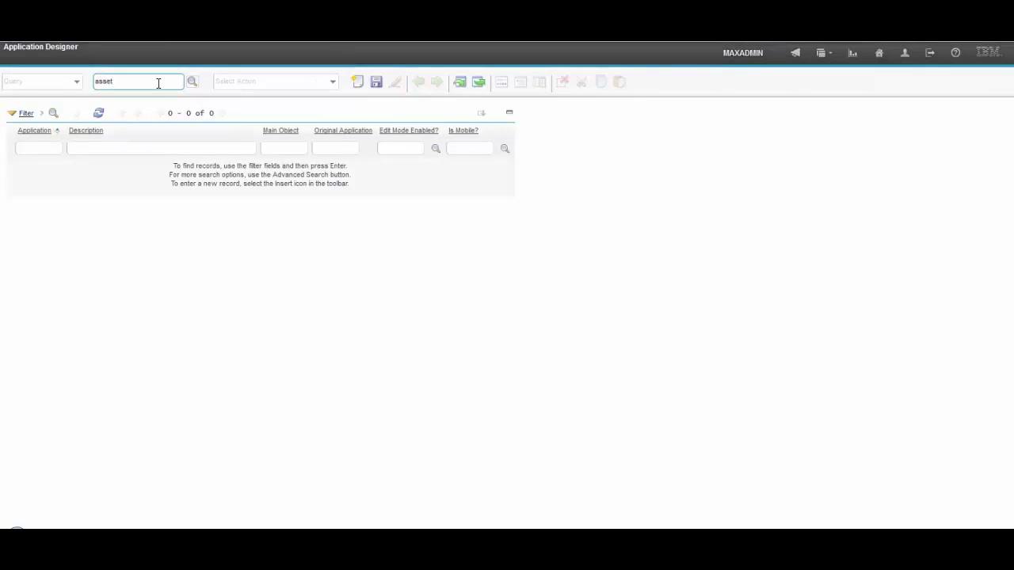
{"action": "key", "text": "Return"}
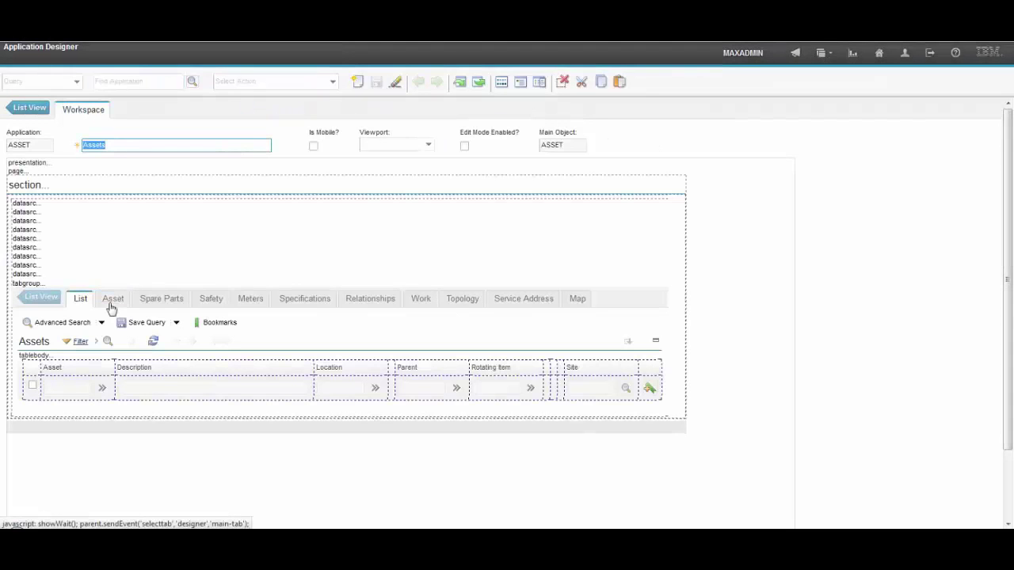
- Change the Serial # field's lookup from VALUELIST to SERIALNUM and save the ASSET design
{"action": "left_click_drag", "start_coordinate": [792, 343], "coordinate": [792, 385]}
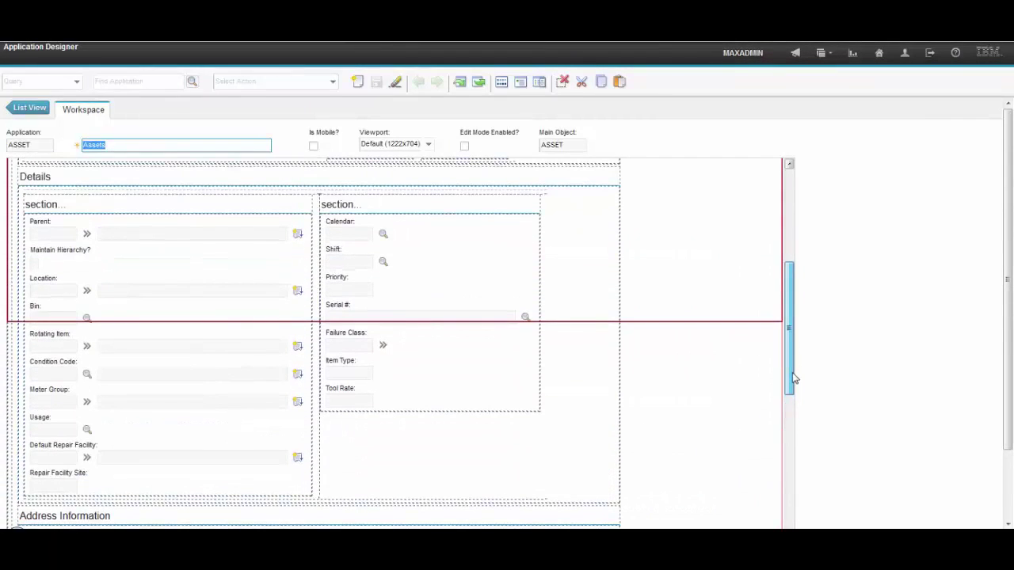
{"action": "right_click", "coordinate": [505, 318]}
{"action": "left_click", "coordinate": [523, 336]}
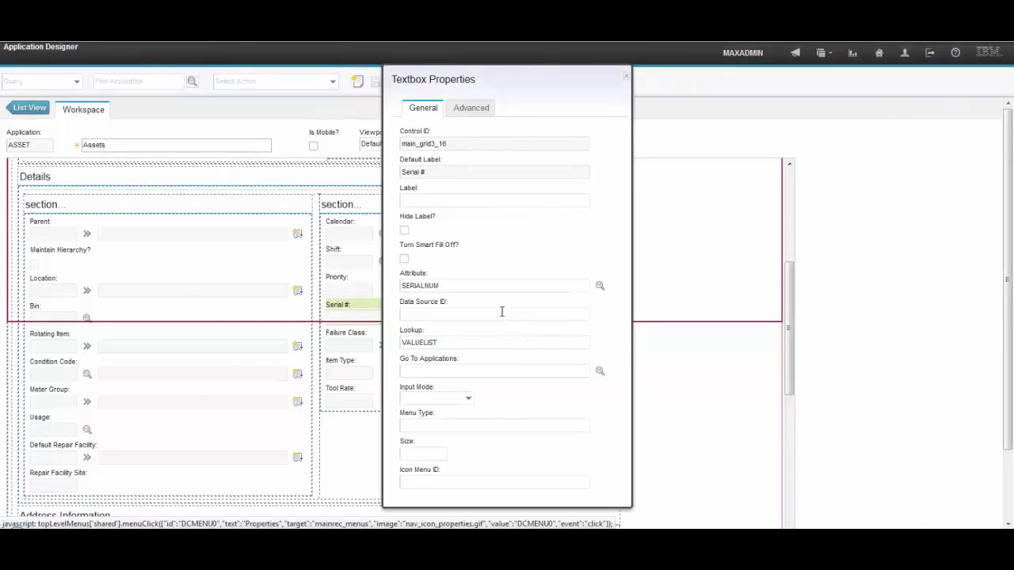
{"action": "double_click", "coordinate": [485, 342]}
{"action": "type", "text": "serialnum"}
{"action": "key", "text": "Tab"}
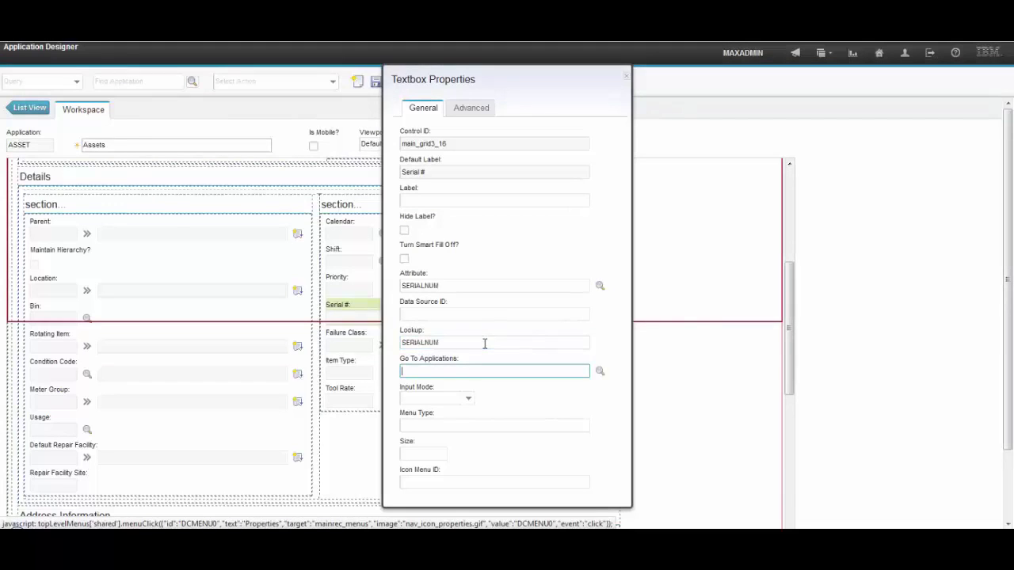
{"action": "left_click", "coordinate": [626, 79]}
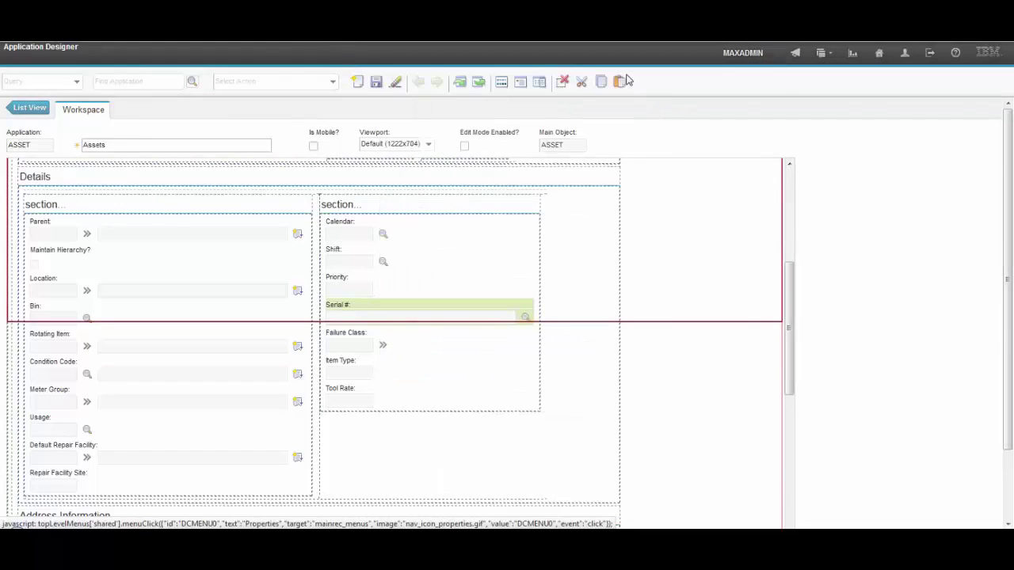
{"action": "left_click", "coordinate": [377, 82]}
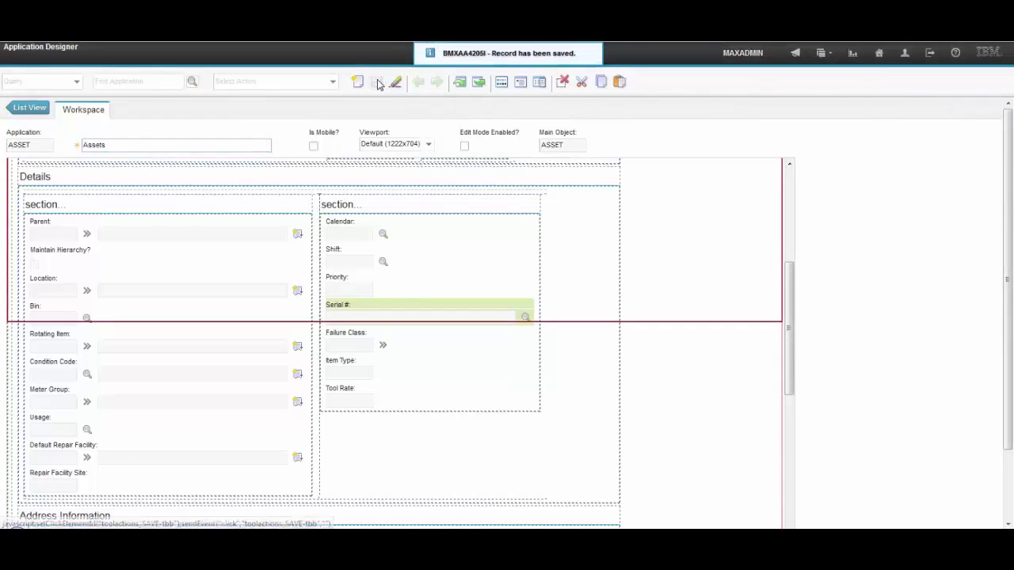
{"action": "left_click", "coordinate": [824, 54]}
- Start a new record in the Assets application
{"action": "mouse_move", "coordinate": [852, 96]}
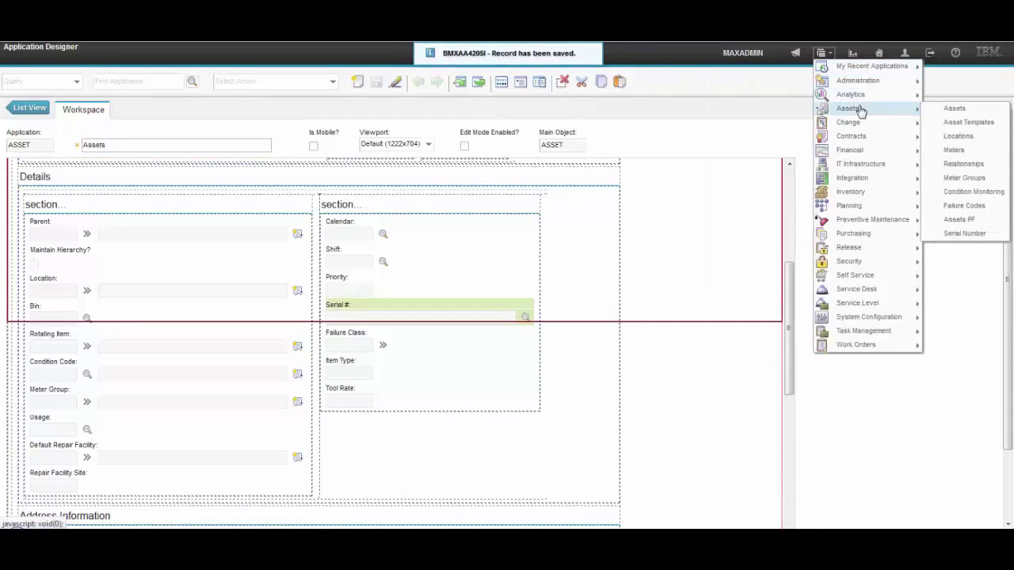
{"action": "left_click", "coordinate": [944, 116]}
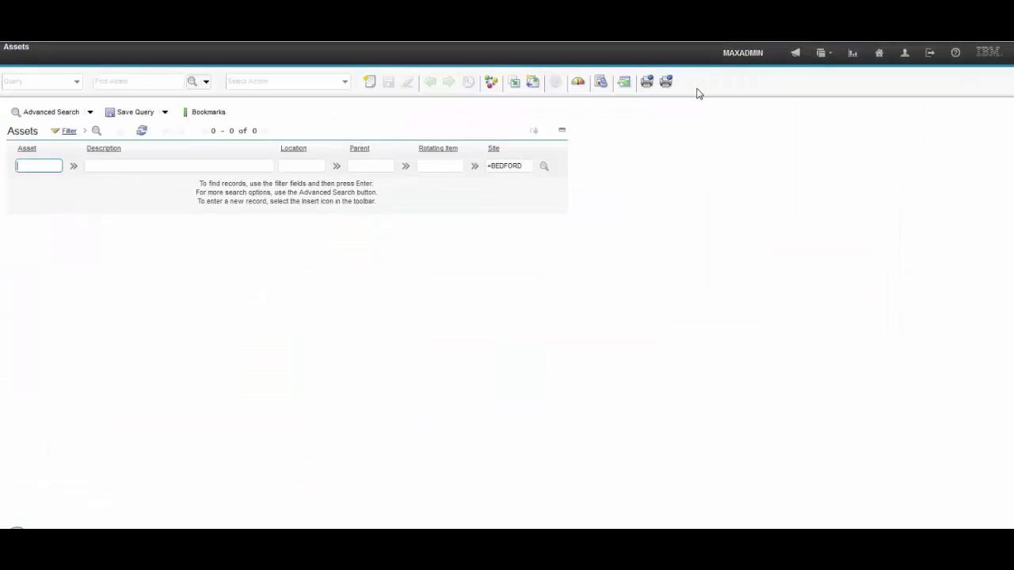
{"action": "left_click", "coordinate": [368, 83]}
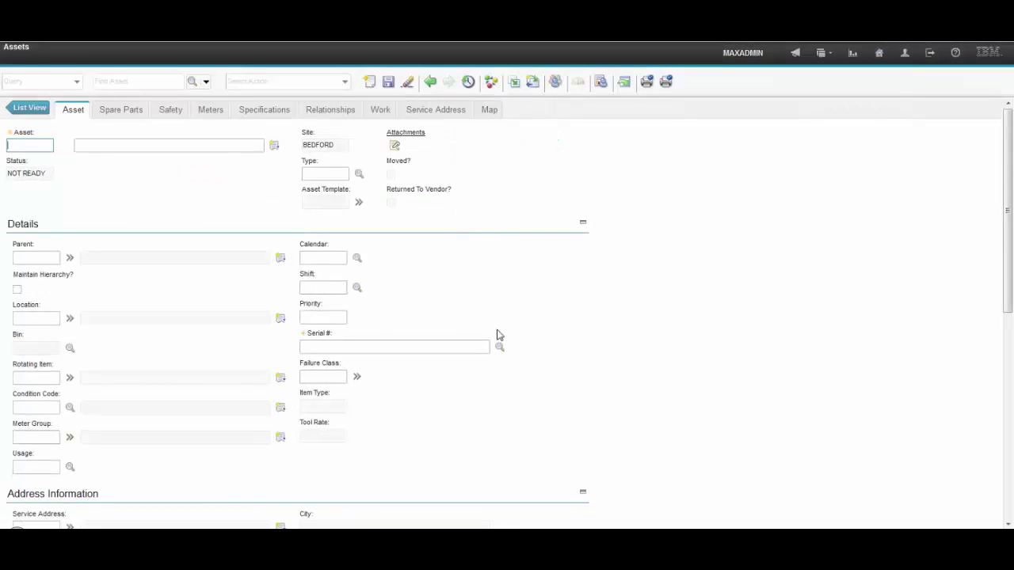
- Pick serials ABCZXC, SDFJHG, then QWEBNM from the Serial # lookup, leaving QWEBNM
{"action": "left_click", "coordinate": [499, 347]}
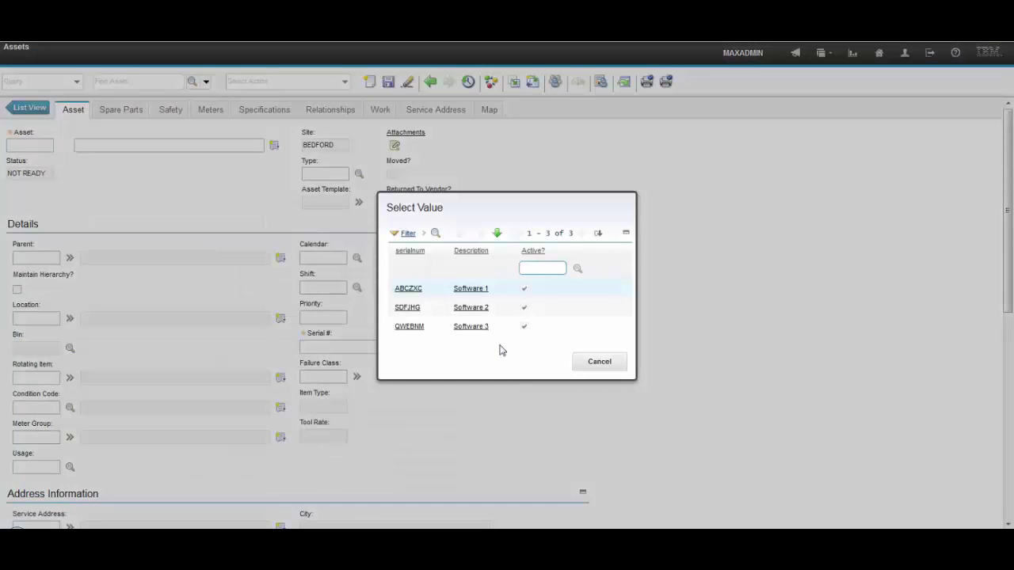
{"action": "left_click", "coordinate": [413, 290]}
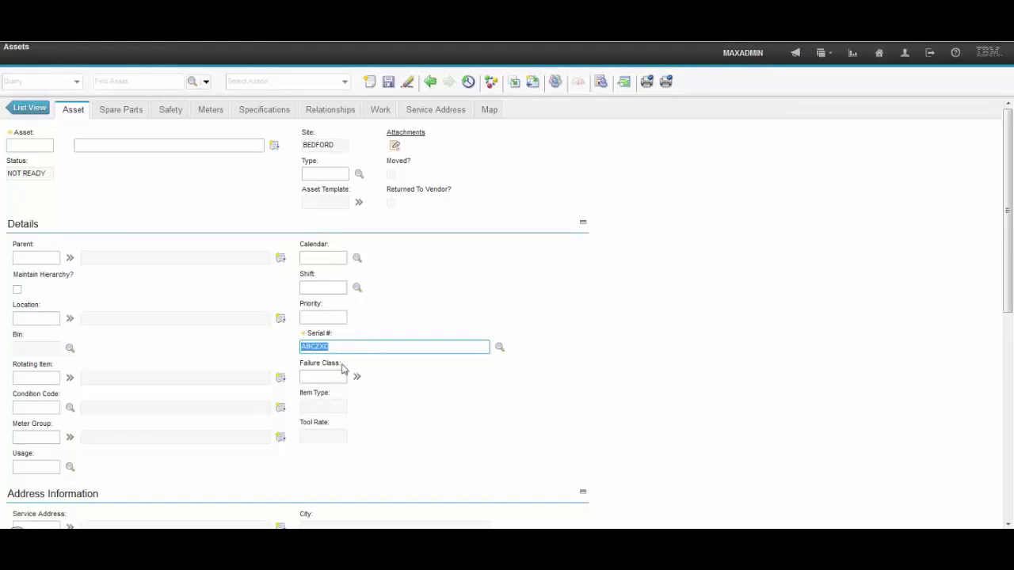
{"action": "left_click", "coordinate": [499, 347]}
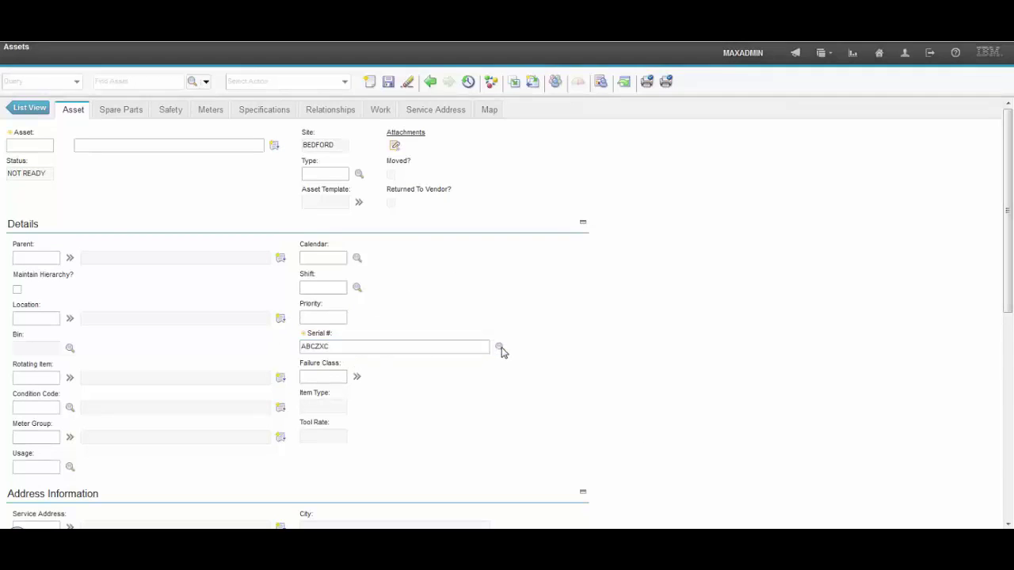
{"action": "left_click", "coordinate": [410, 310]}
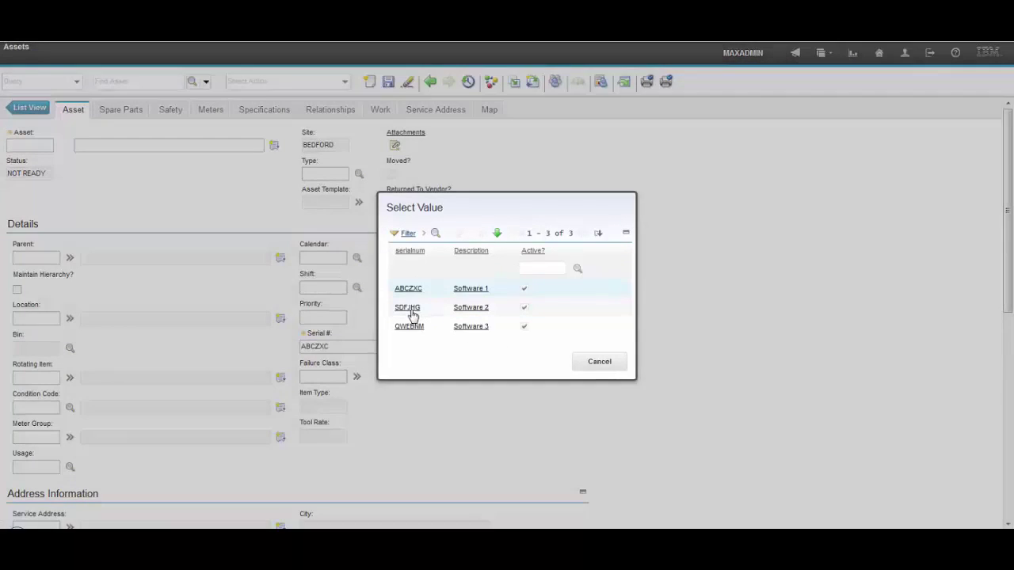
{"action": "left_click", "coordinate": [499, 347]}
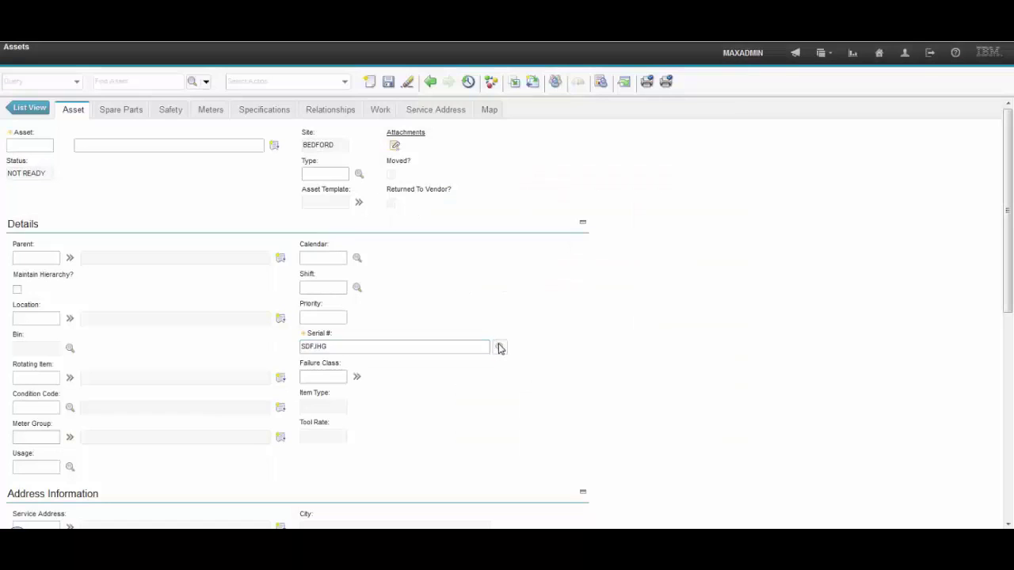
{"action": "left_click", "coordinate": [410, 330]}
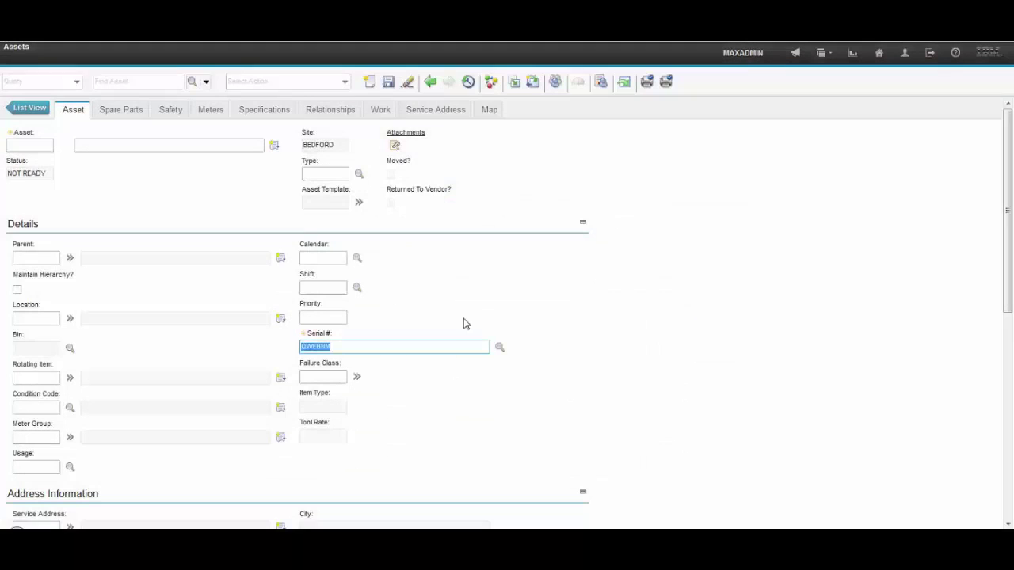
{"action": "key", "text": "shift+Tab"}
{"action": "key", "text": "shift+Tab"}
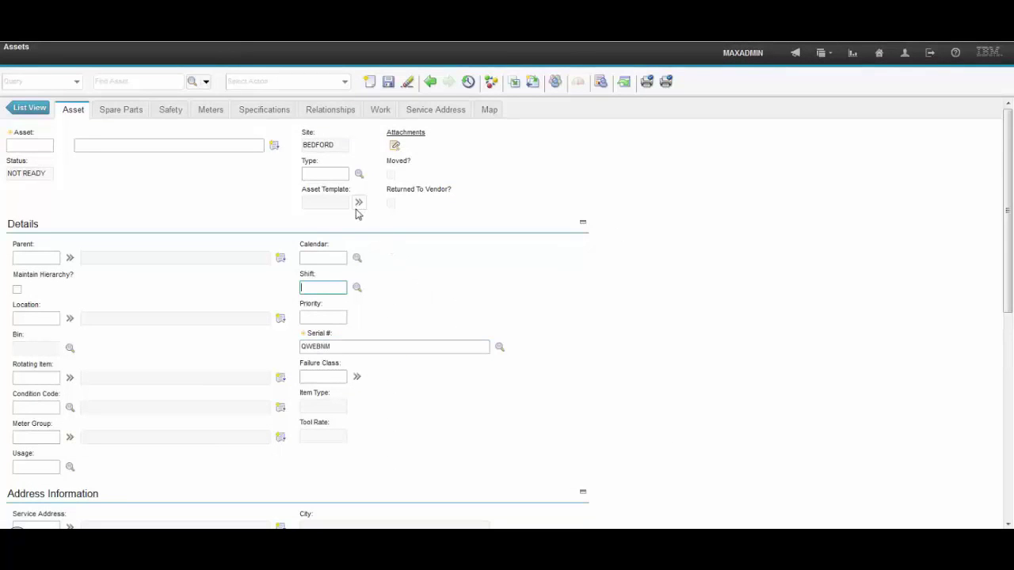